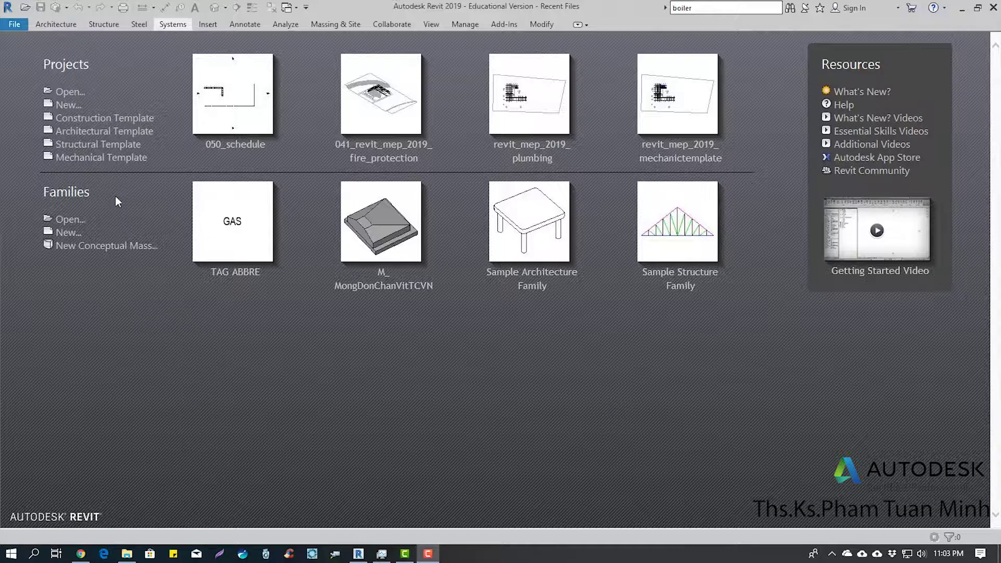
Step: Open Project7 and link rac_advanced_sample_project.rvt from the Sample Building folder, Auto - Origin to Origin
click(106, 163)
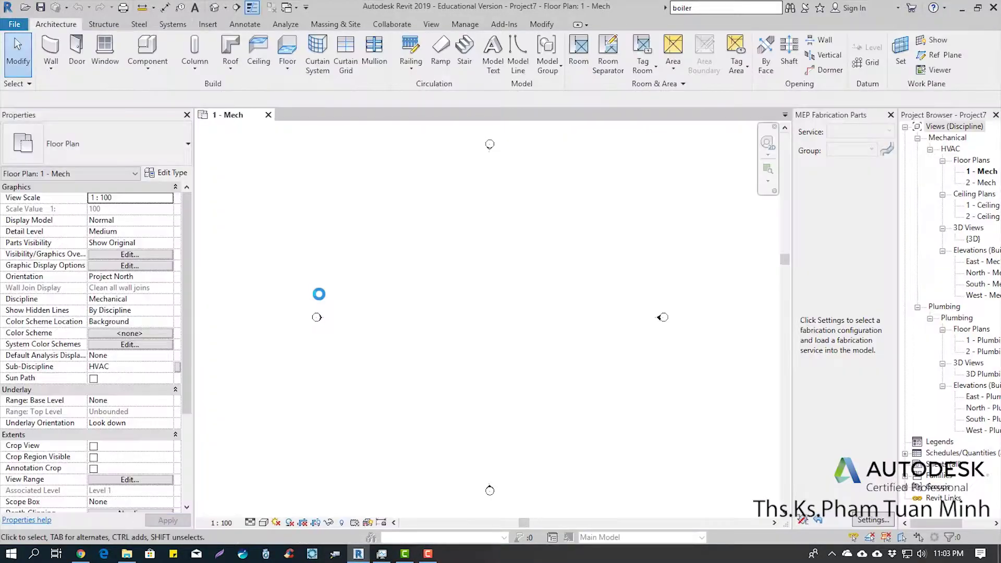
middle_drag(558, 227, 548, 233)
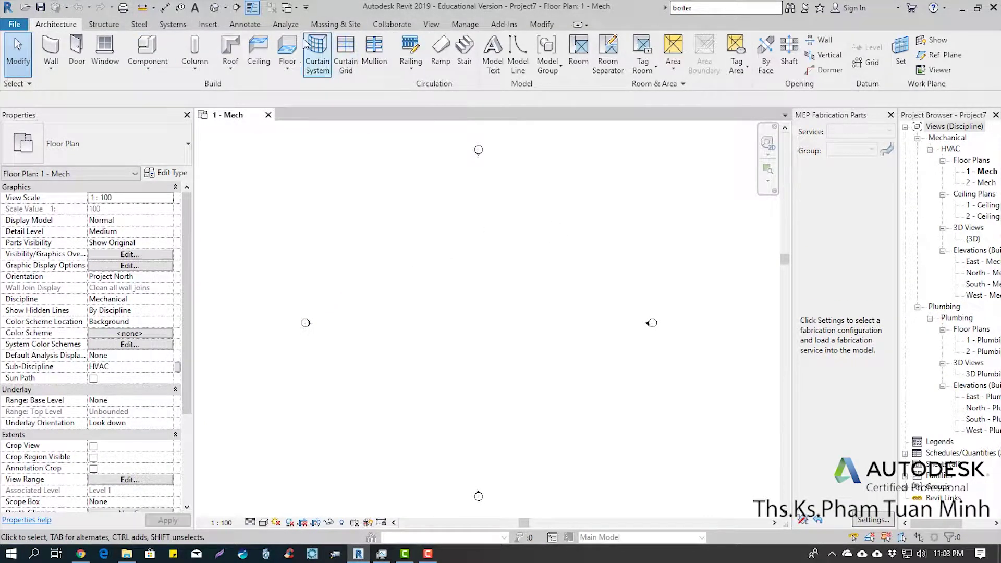
click(209, 26)
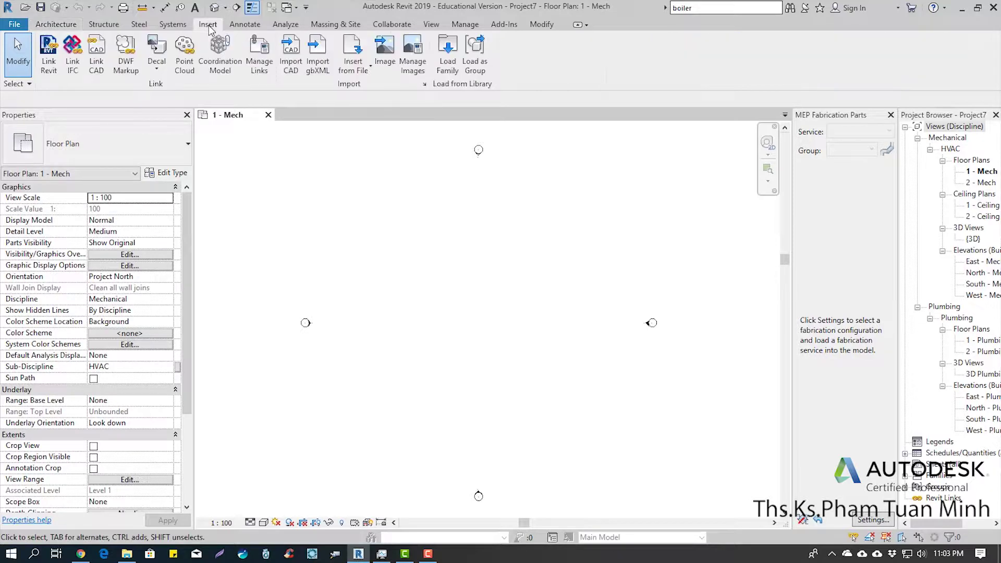
click(49, 52)
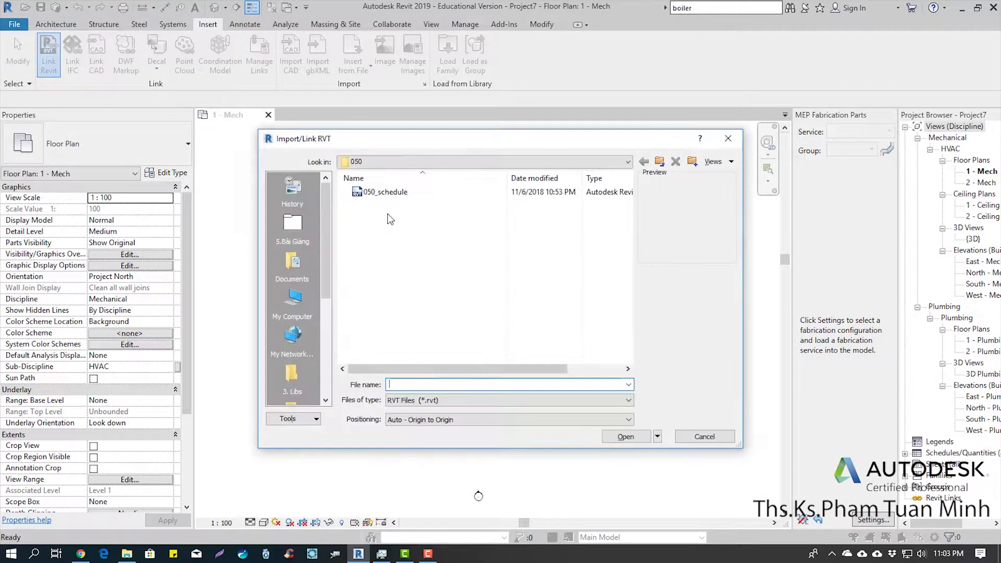
click(660, 162)
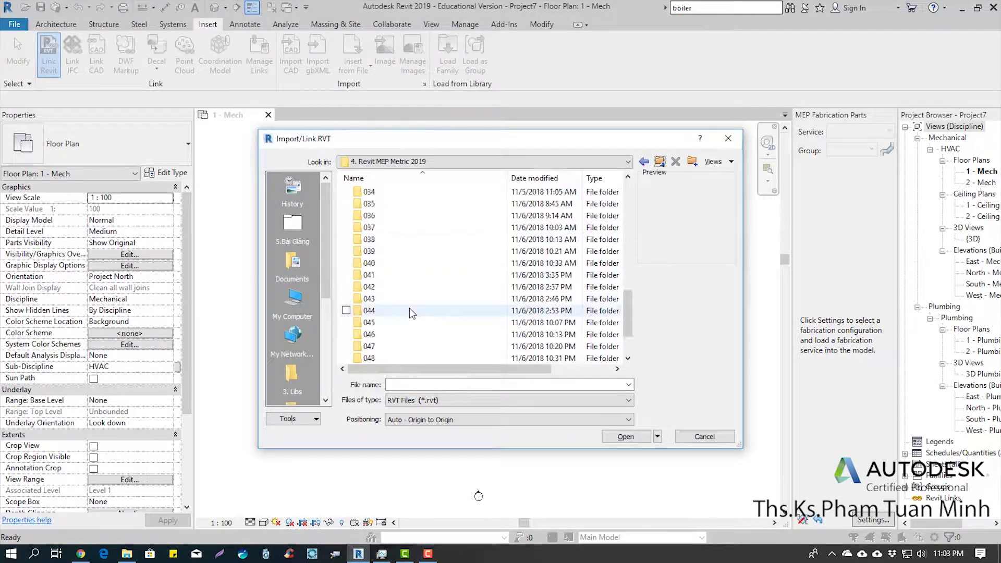
scroll(409, 313, down, 3)
double_click(403, 344)
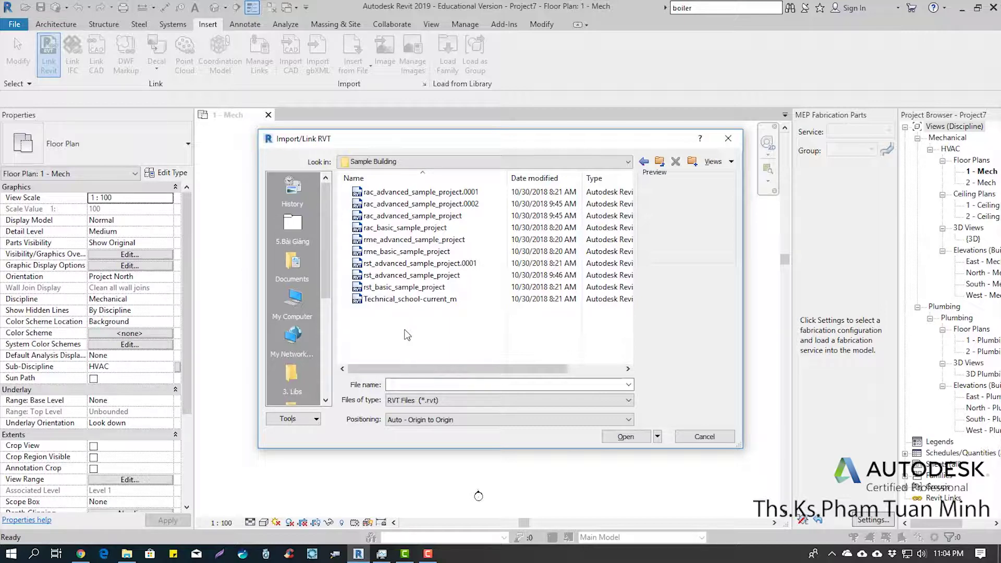
click(400, 217)
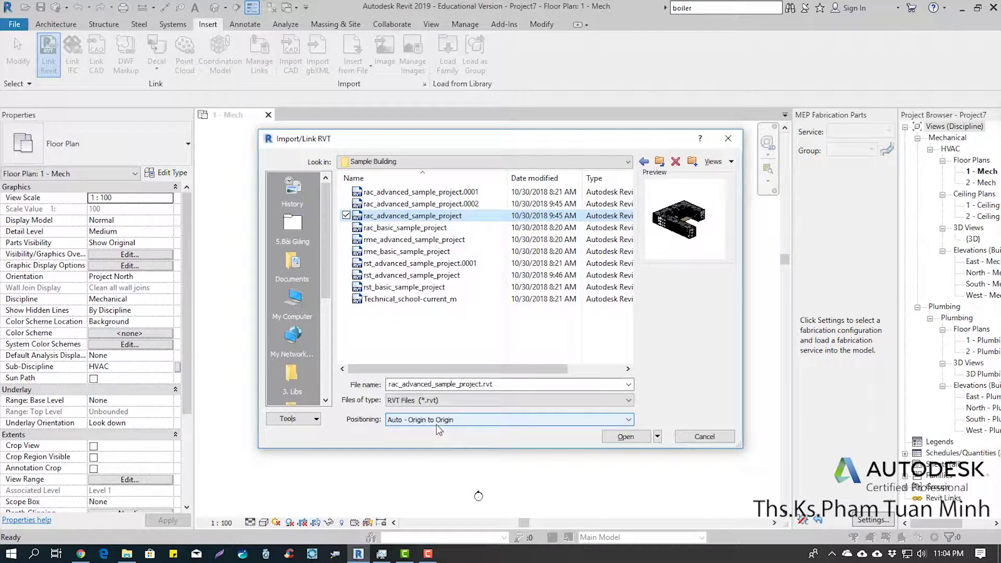
click(625, 437)
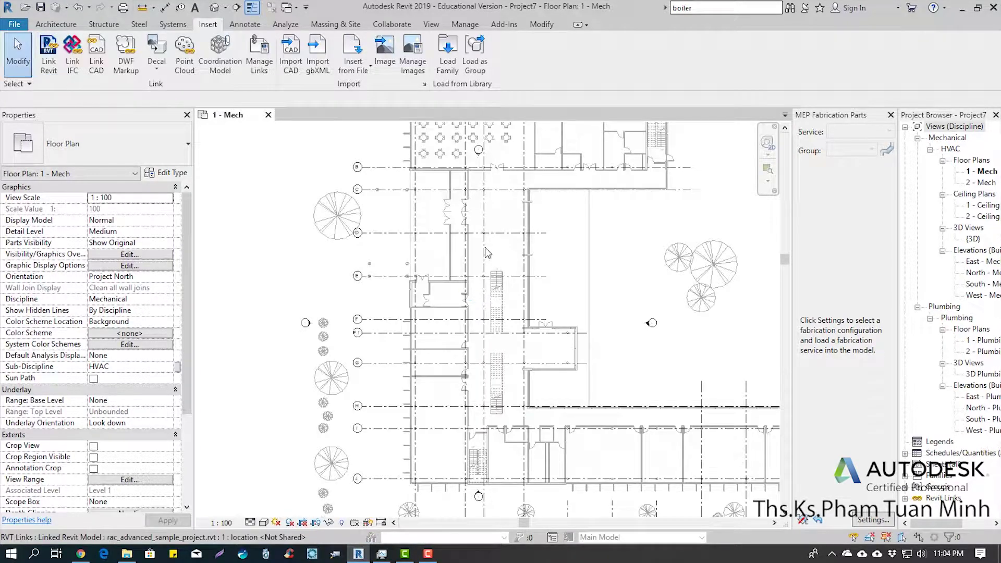
Step: Enable Room Bounding in the linked rac_advanced_sample_project model's type properties, then deselect it
click(506, 220)
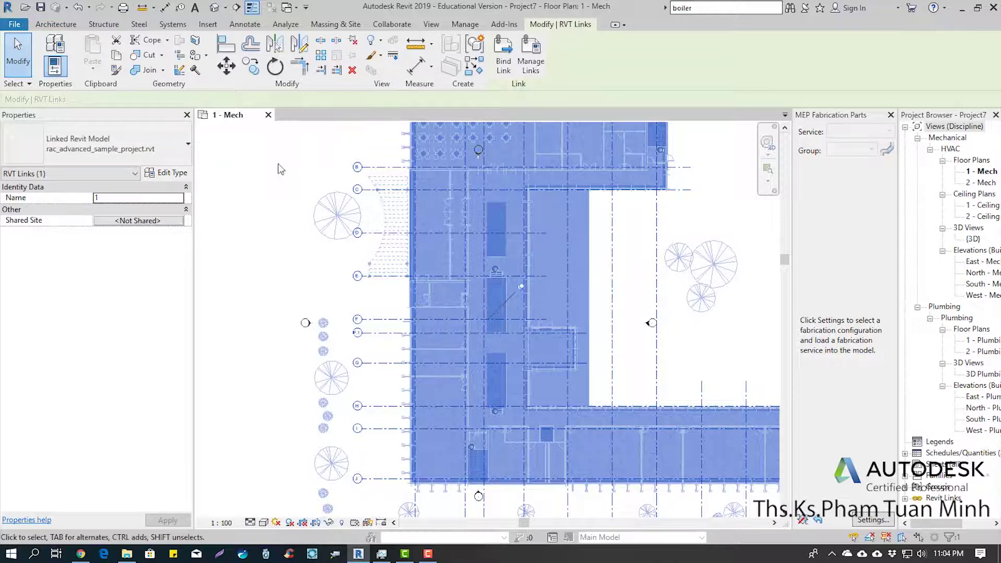
click(171, 176)
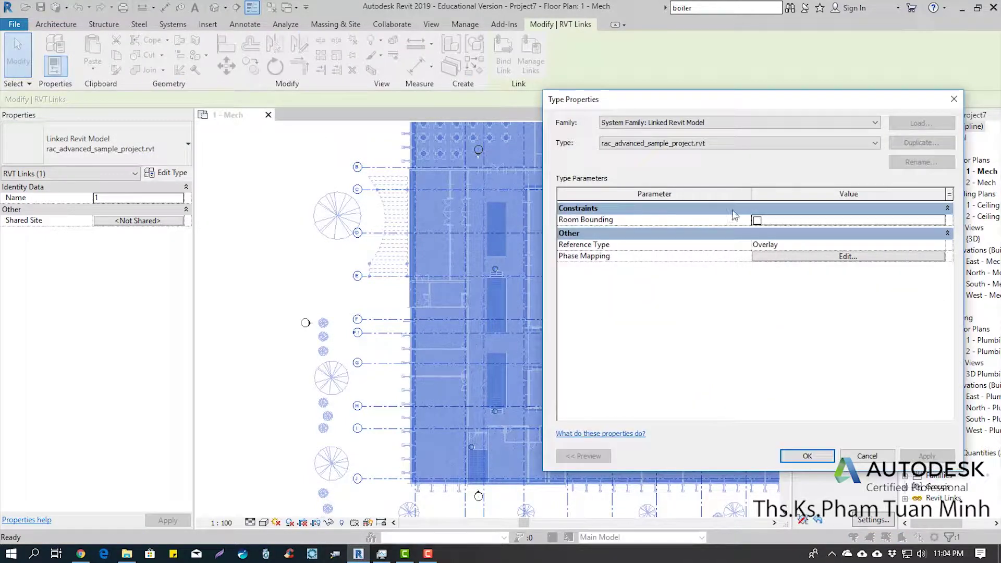
click(757, 221)
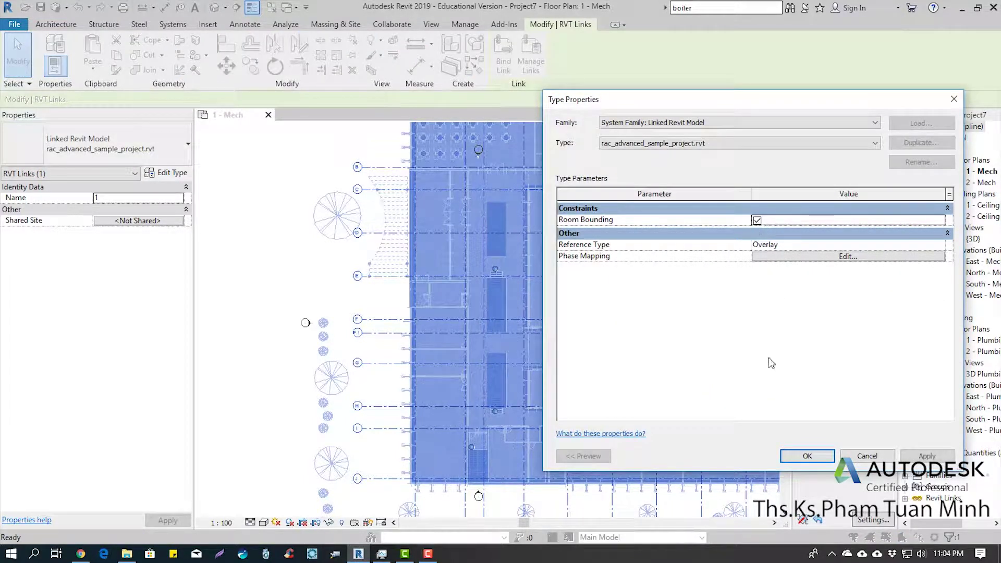
click(797, 458)
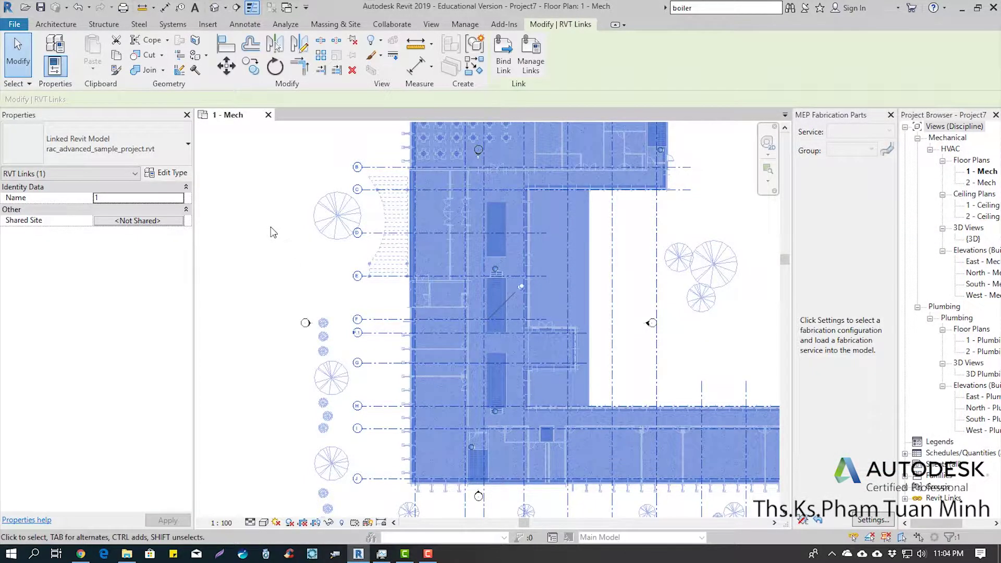
key(Escape)
middle_drag(559, 240, 445, 352)
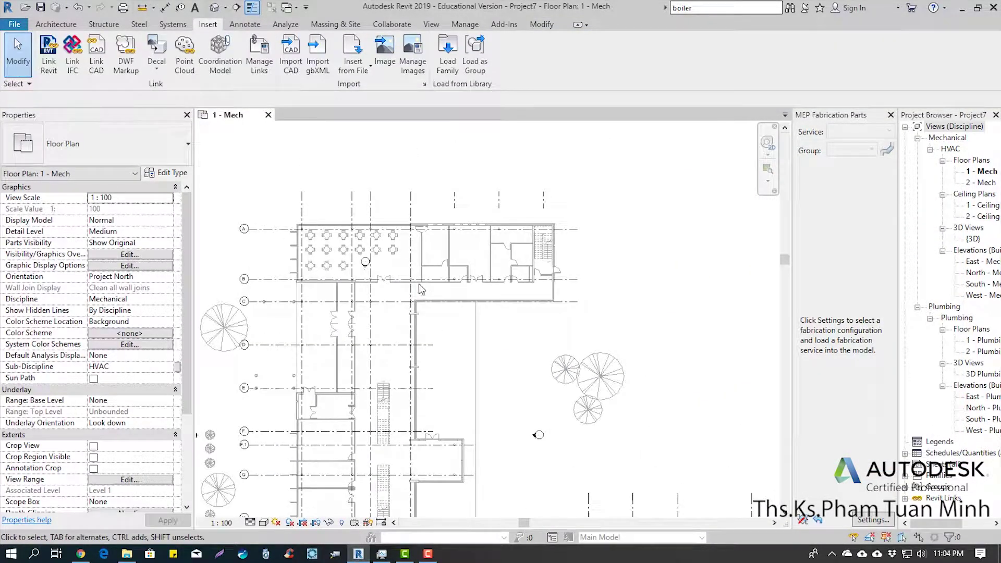
Step: Widen the Project Browser and side panels
click(986, 205)
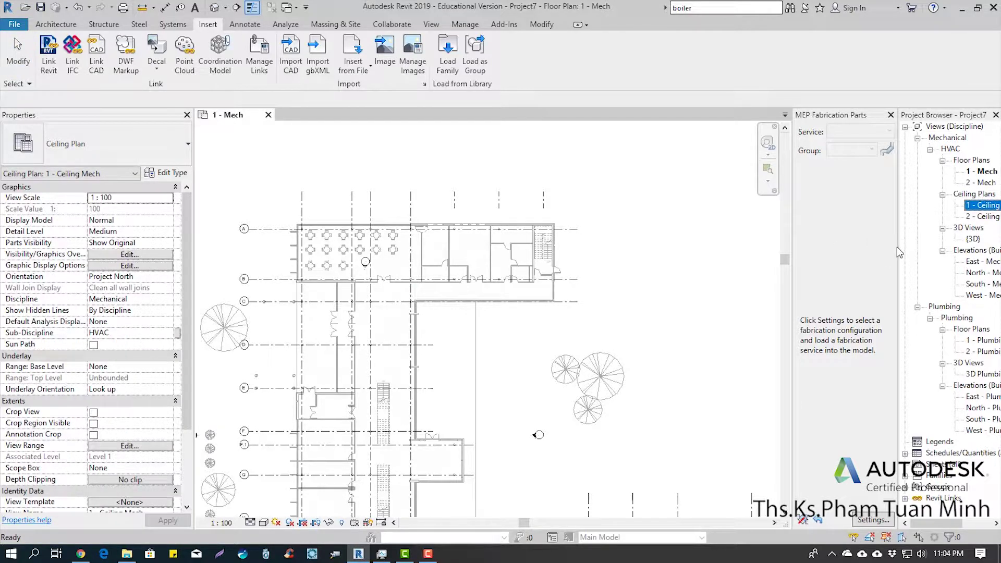
drag(897, 251, 798, 280)
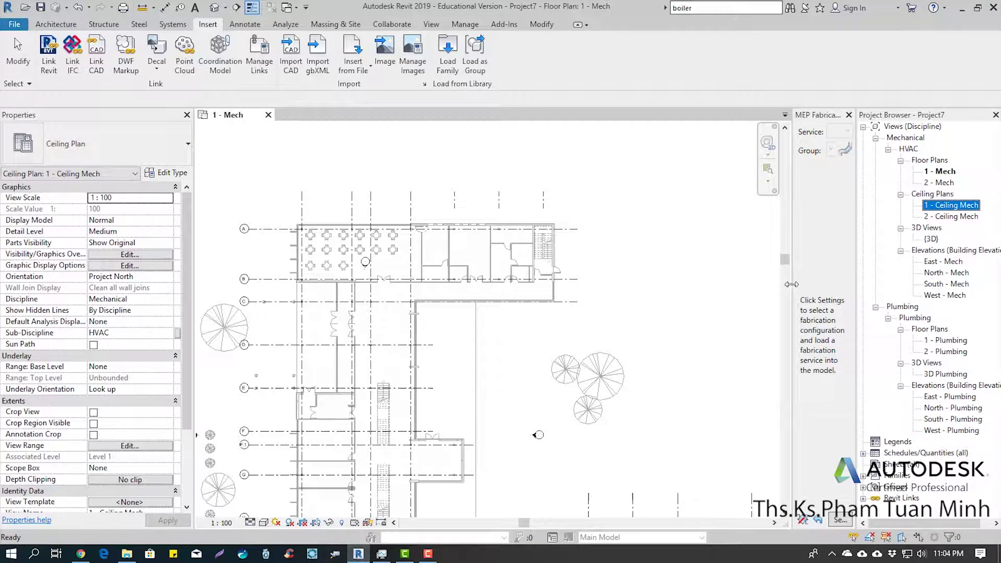
drag(790, 284, 726, 284)
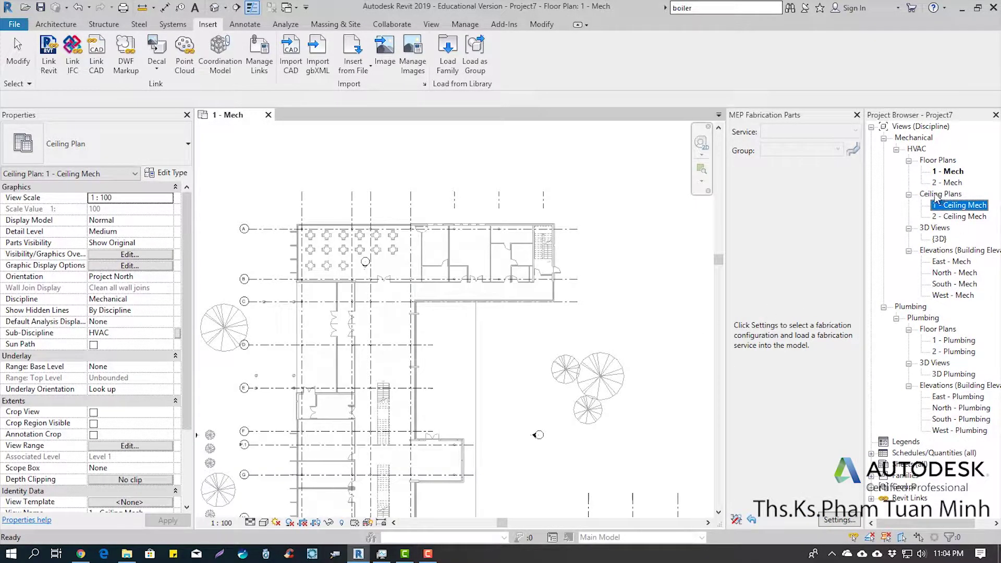
Step: Open the 1 - Ceiling Mech reflected ceiling plan and zoom into the gridded ceiling rooms
double_click(965, 207)
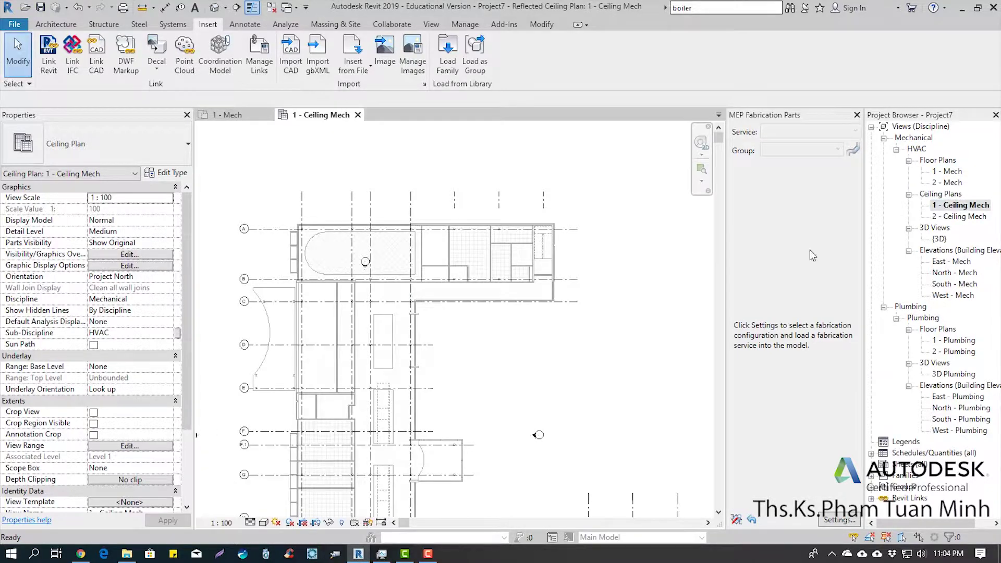
scroll(434, 322, up, 2)
scroll(459, 277, up, 2)
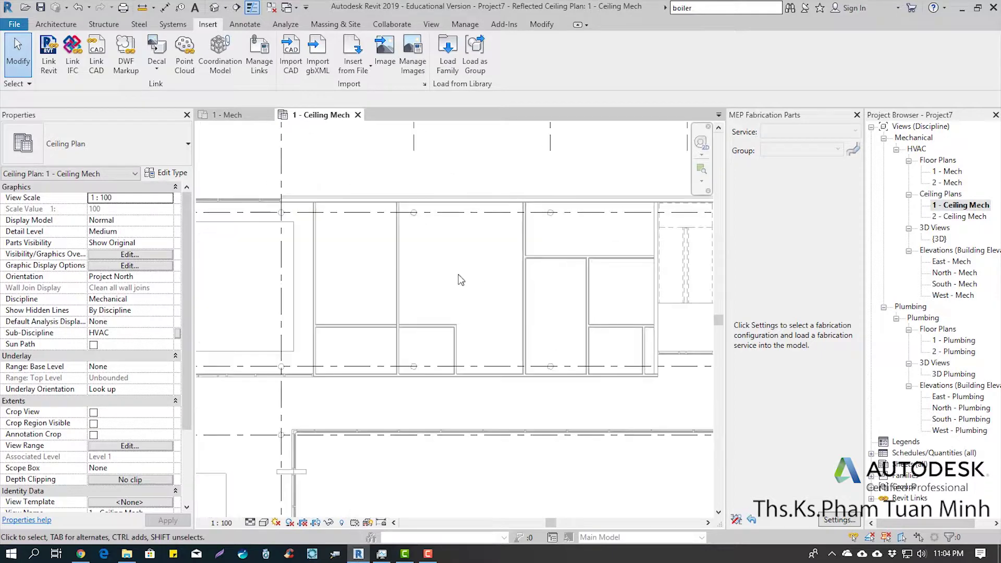
scroll(454, 275, up, 2)
scroll(487, 250, up, 2)
scroll(487, 244, up, 2)
scroll(487, 244, up, 1)
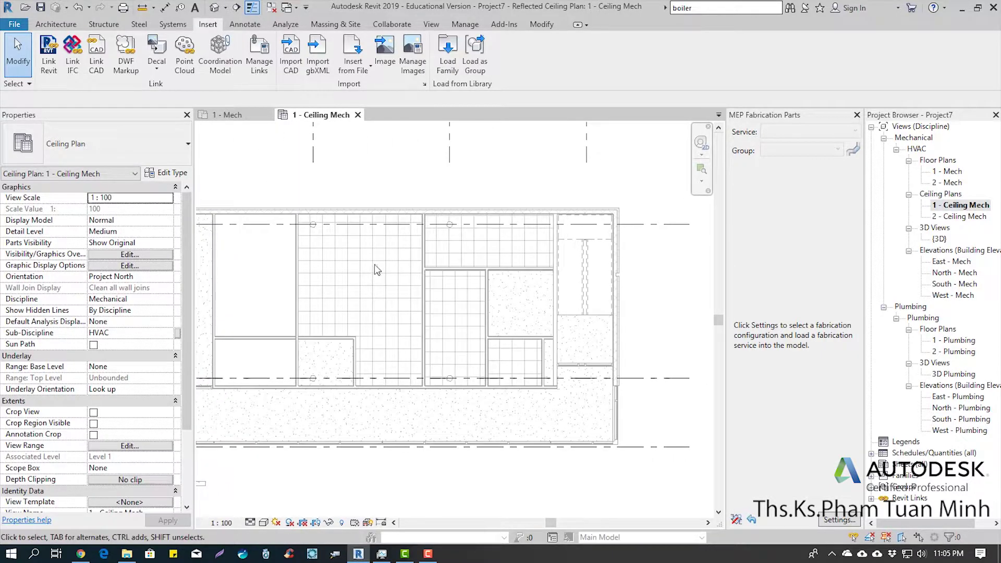
scroll(487, 245, up, 1)
mouse_move(487, 244)
middle_down()
mouse_move(458, 211)
mouse_move(425, 246)
mouse_move(427, 258)
mouse_move(505, 217)
middle_up()
middle_drag(521, 308, 536, 254)
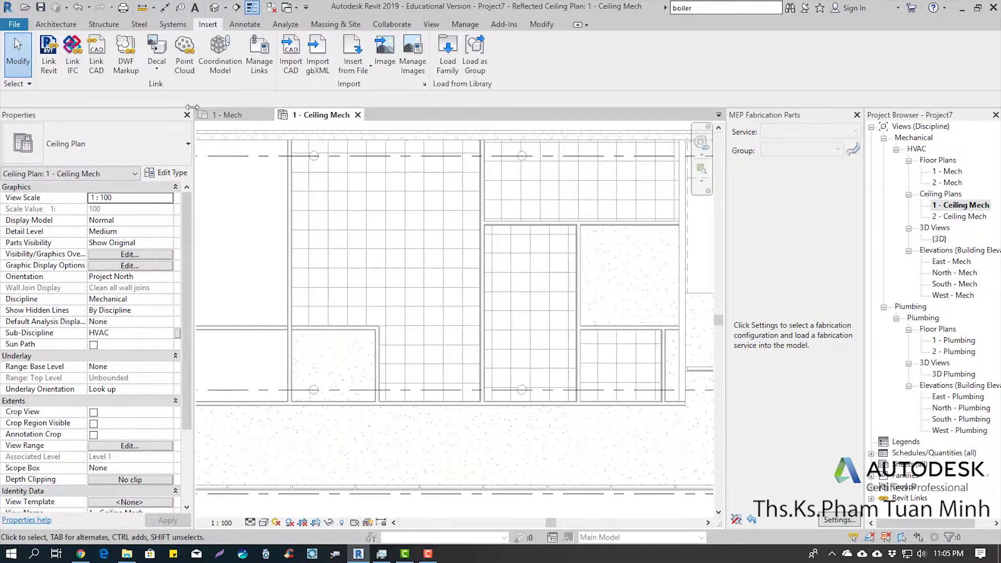
Step: Start Mechanical Equipment placement and browse VAV unit types, first picking Size 2 - 150mm Inlet
click(173, 24)
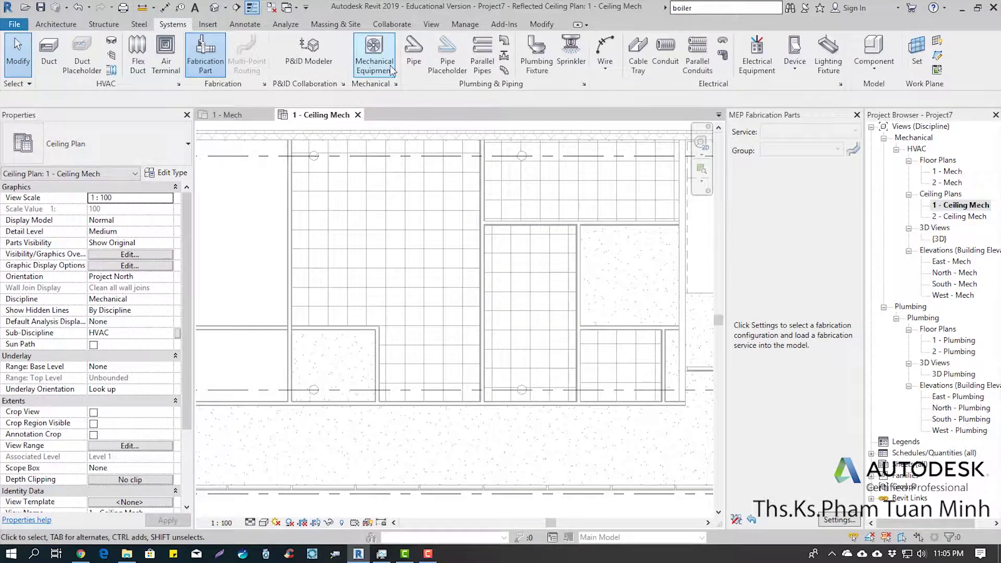
click(385, 72)
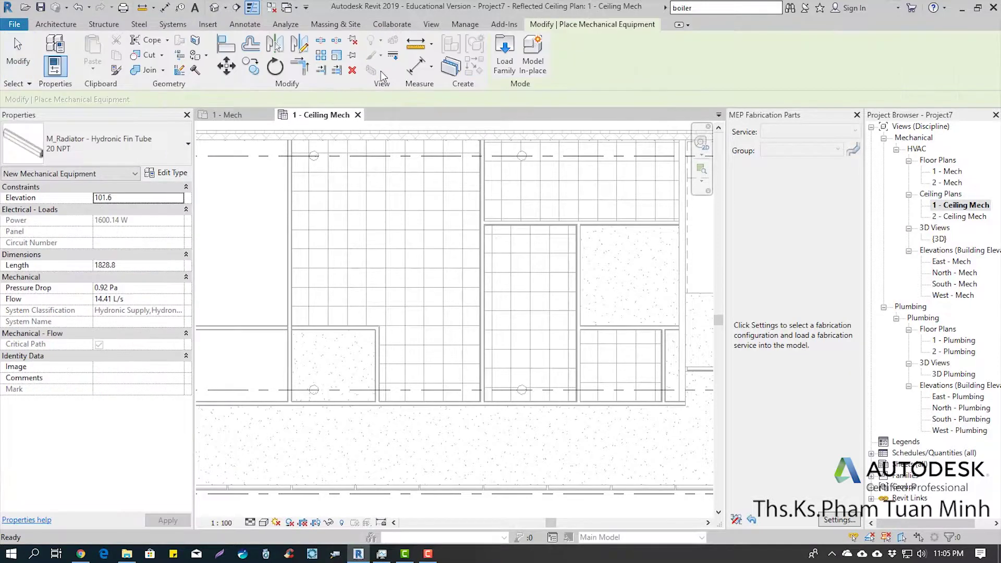
click(127, 146)
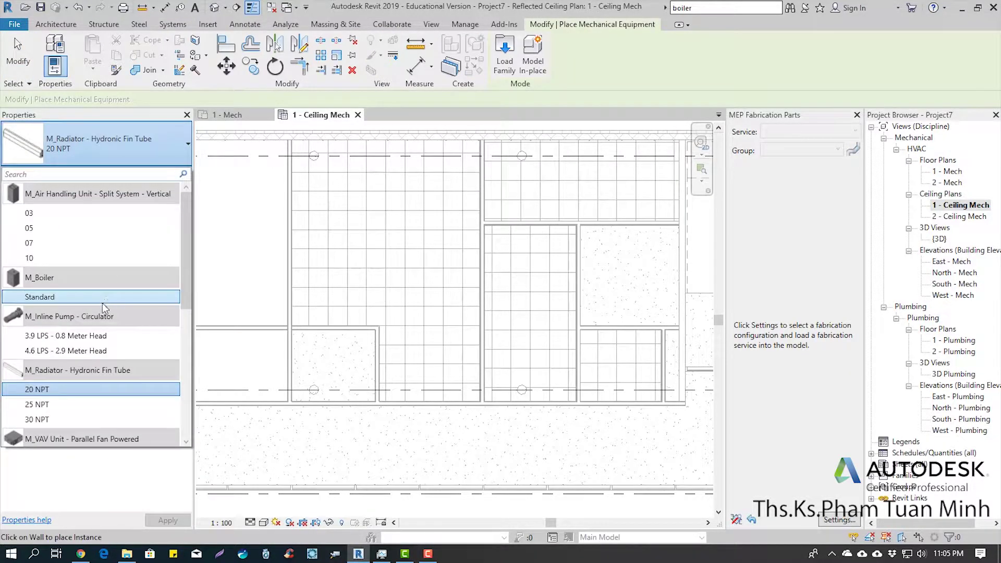
scroll(99, 308, down, 3)
scroll(99, 313, down, 2)
scroll(101, 317, up, 1)
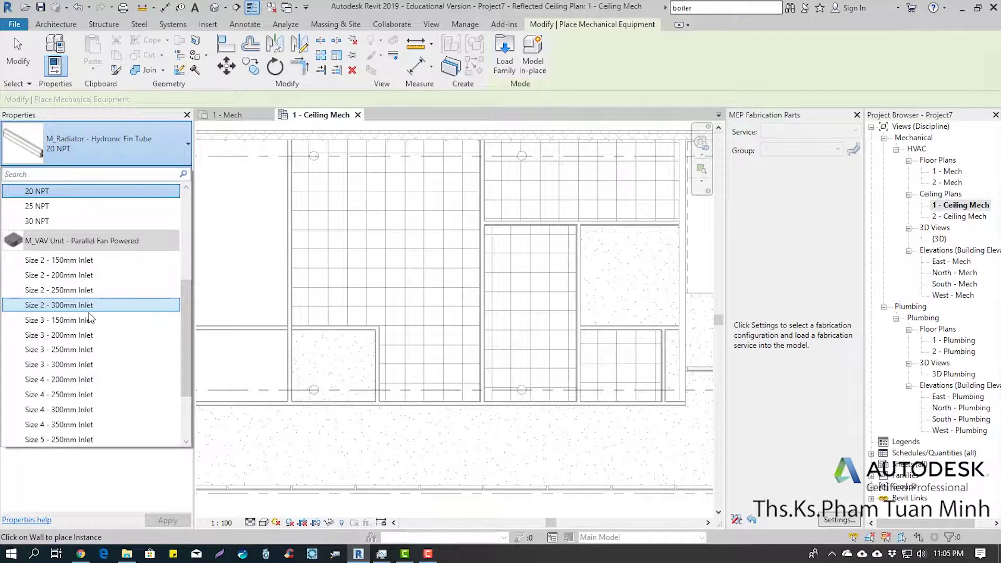
scroll(79, 320, down, 2)
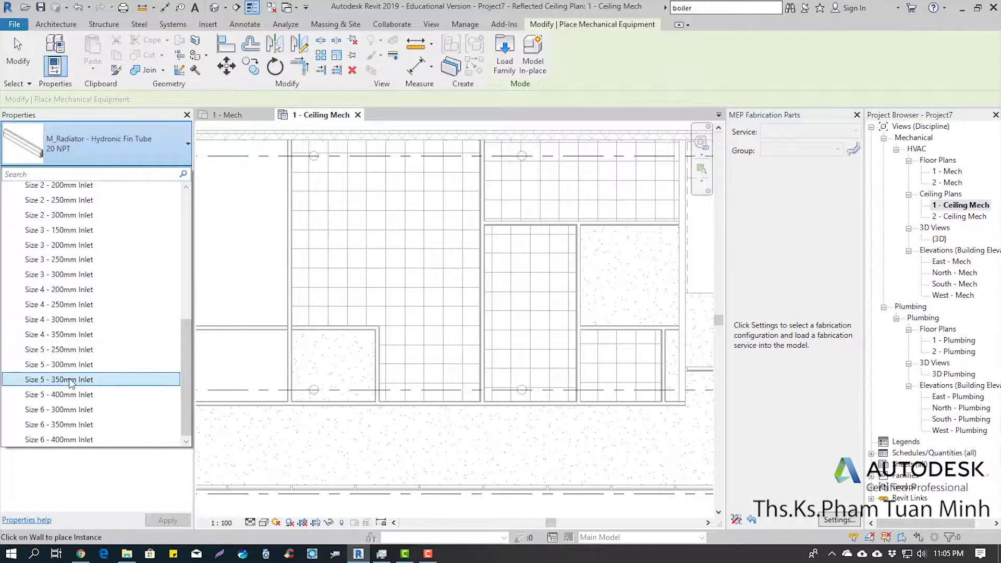
scroll(72, 386, up, 2)
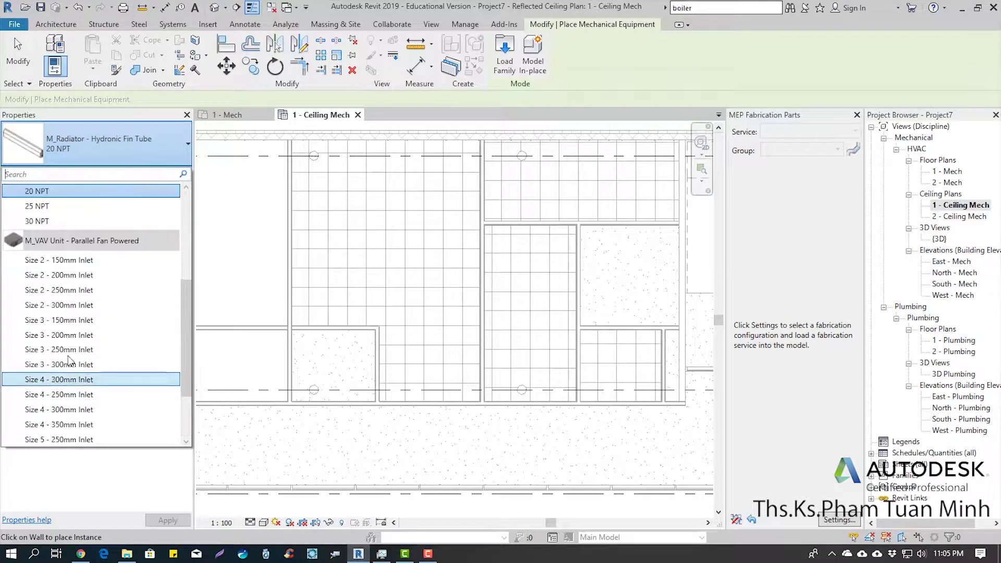
click(70, 261)
scroll(523, 282, up, 3)
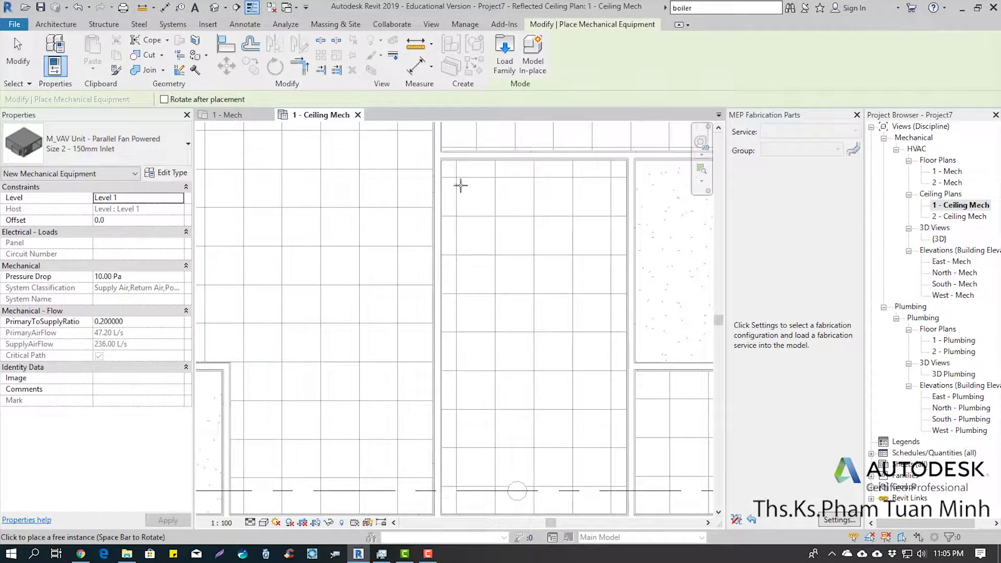
scroll(414, 229, down, 1)
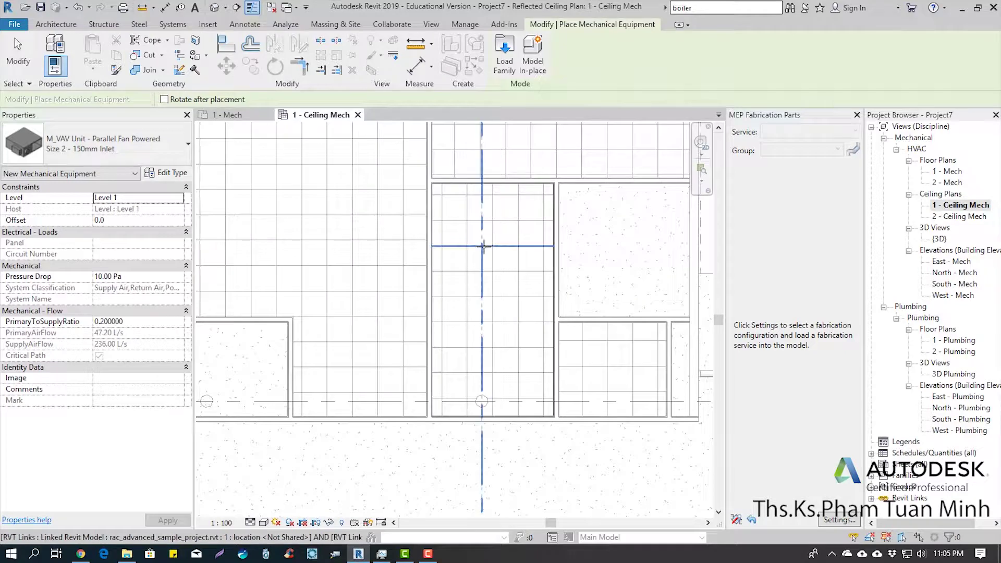
middle_drag(336, 202, 324, 236)
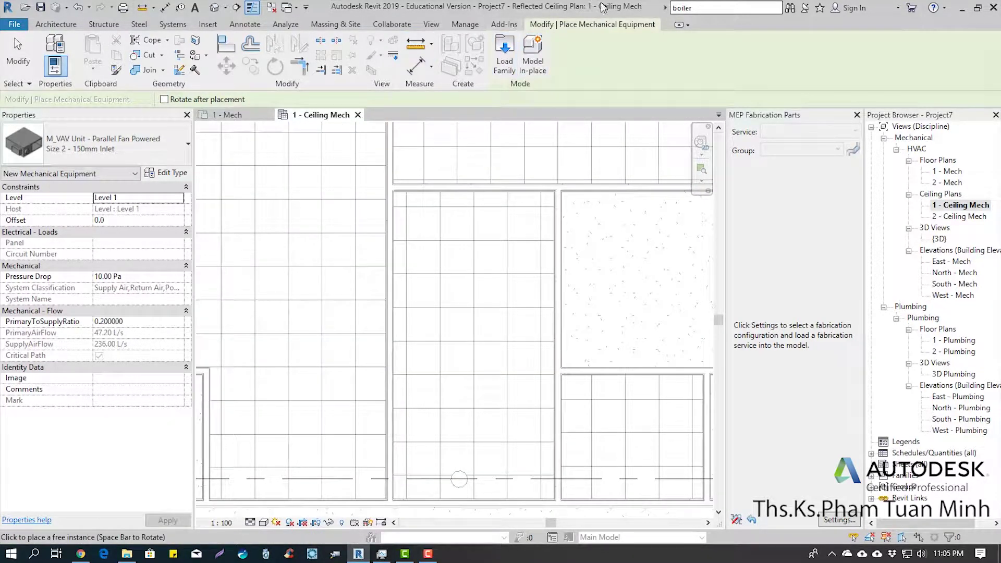
Step: Place an M_VAV Unit Size 4 - 300mm Inlet in the ceiling bay at 0.0 offset
click(92, 146)
scroll(84, 339, down, 2)
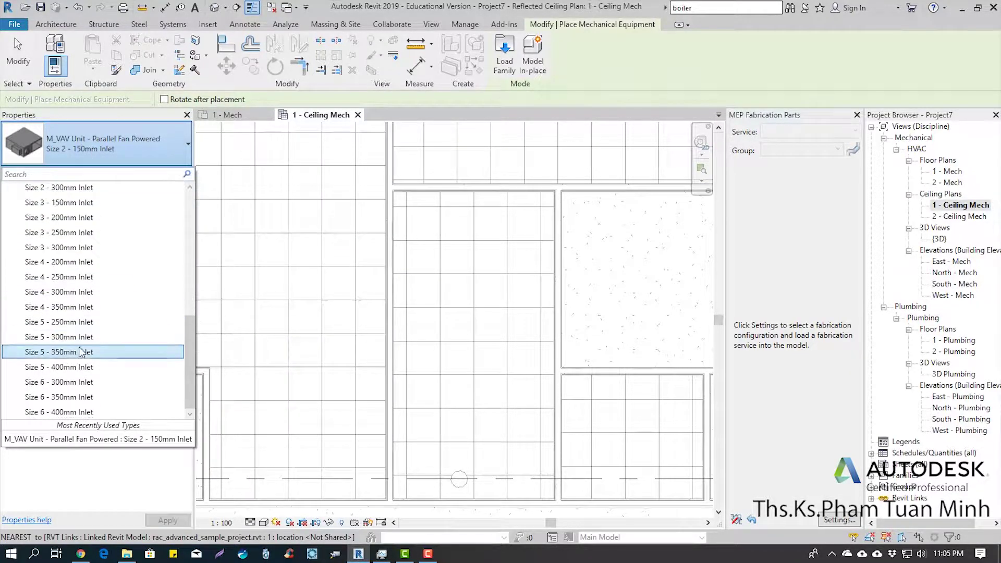
click(85, 292)
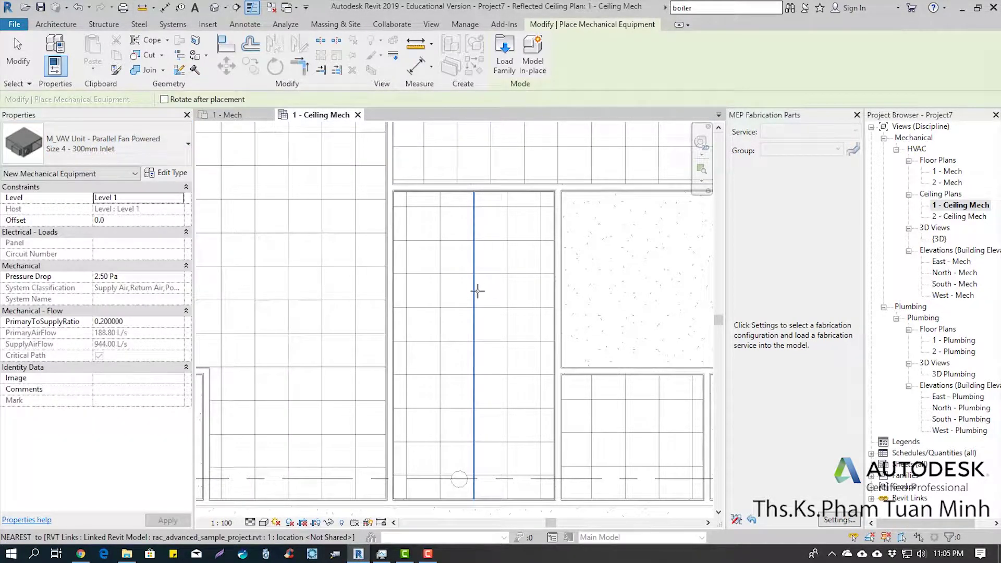
scroll(477, 291, down, 3)
click(465, 275)
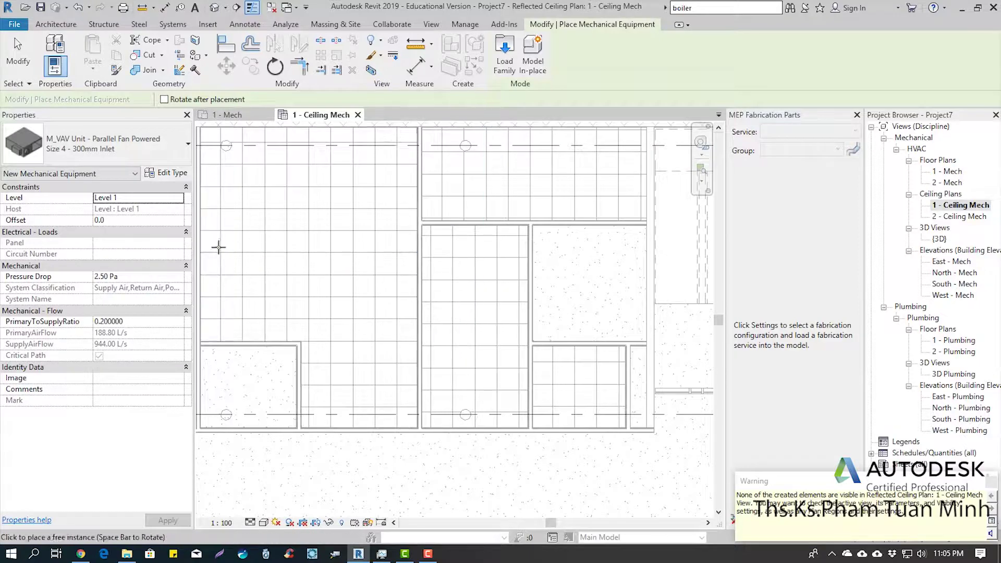
click(477, 248)
key(Escape)
key(Escape)
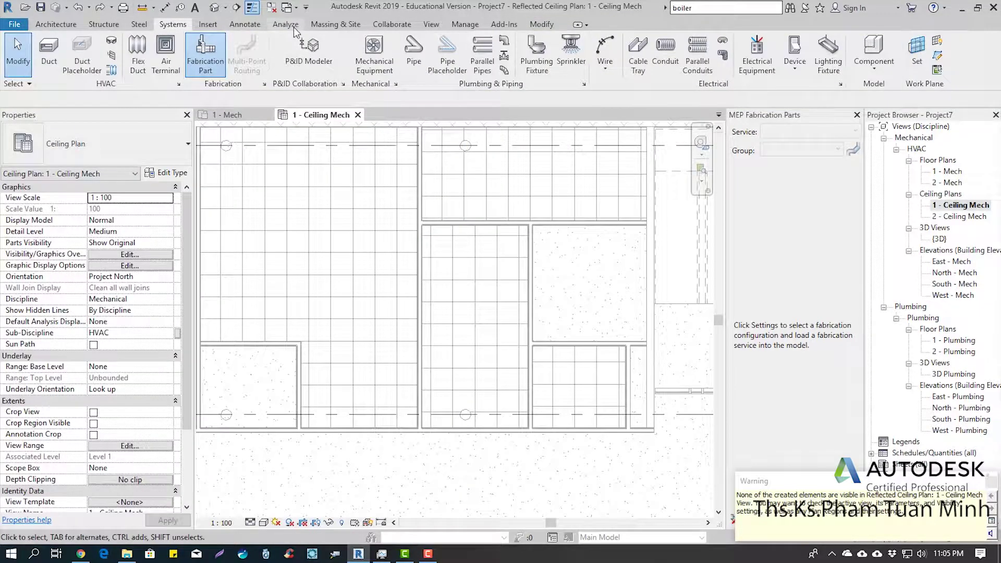
click(259, 22)
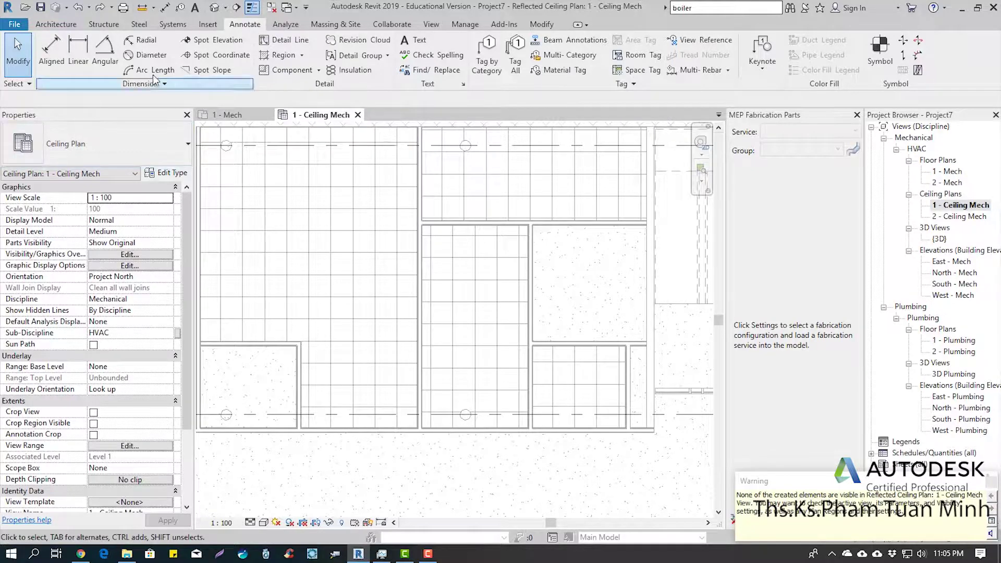
click(215, 40)
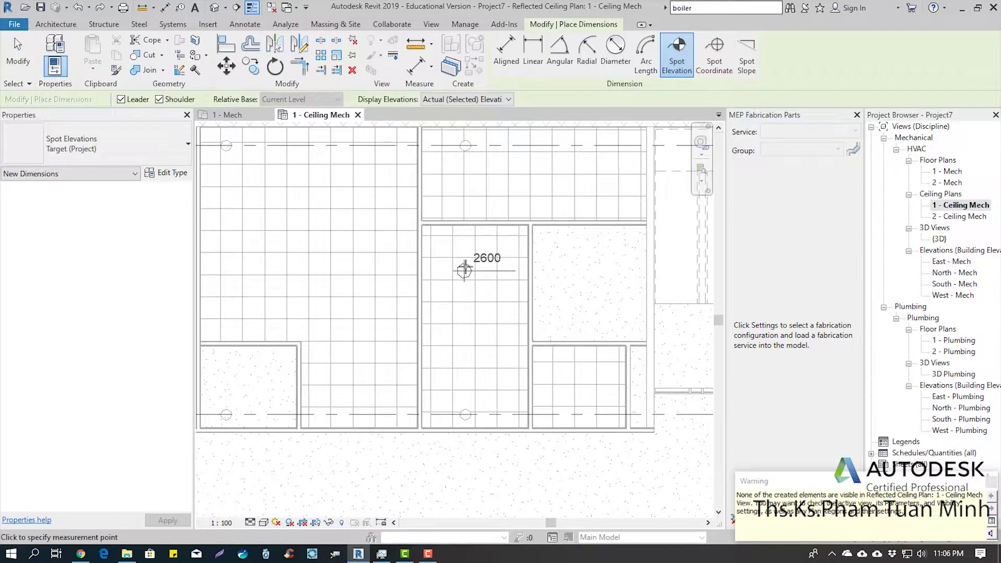
key(Escape)
key(Escape)
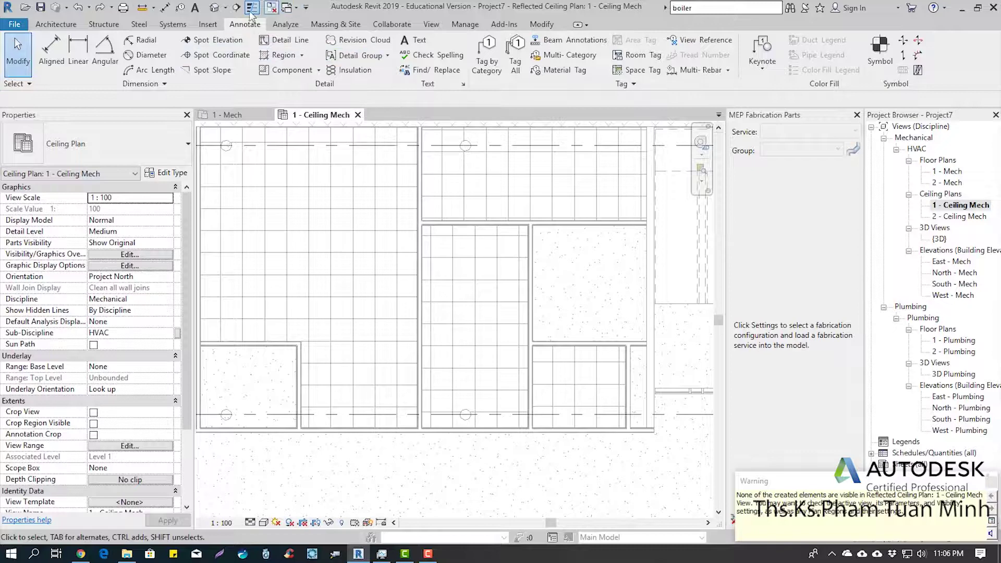
click(173, 24)
Step: Start placing a Size 4 - 300mm Inlet VAV unit with a 2600 offset
click(380, 71)
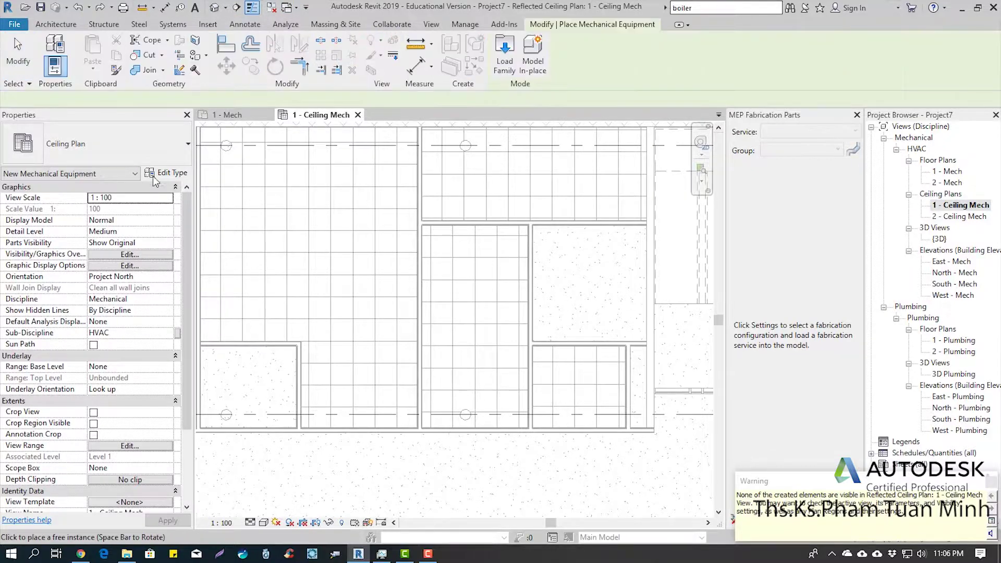
click(104, 150)
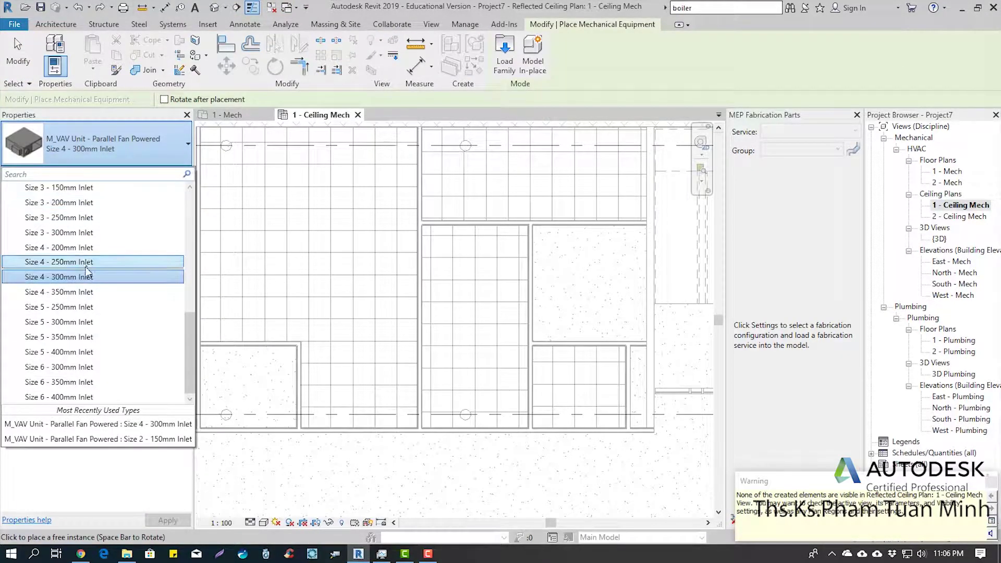
click(84, 275)
click(123, 221)
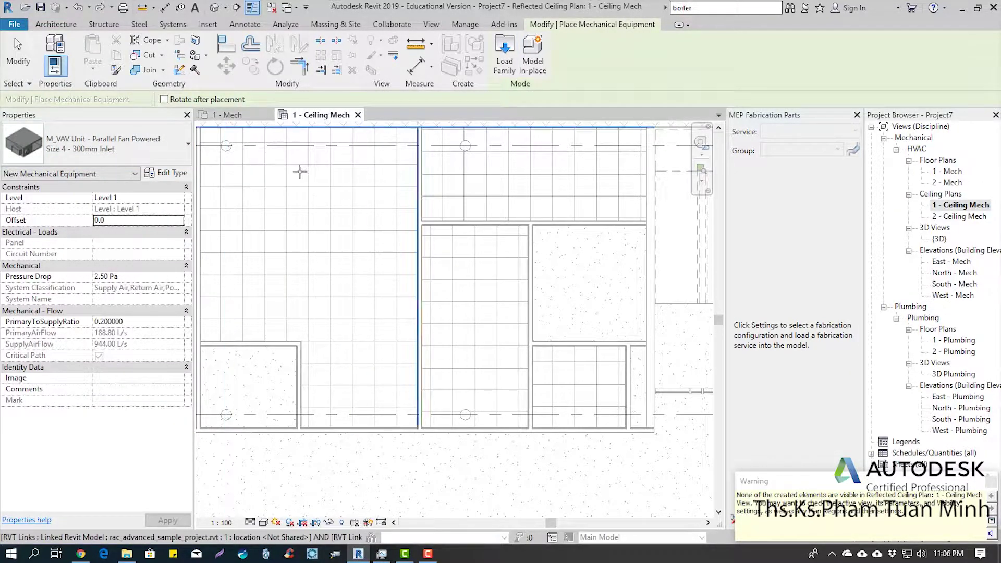
click(127, 220)
text(26)
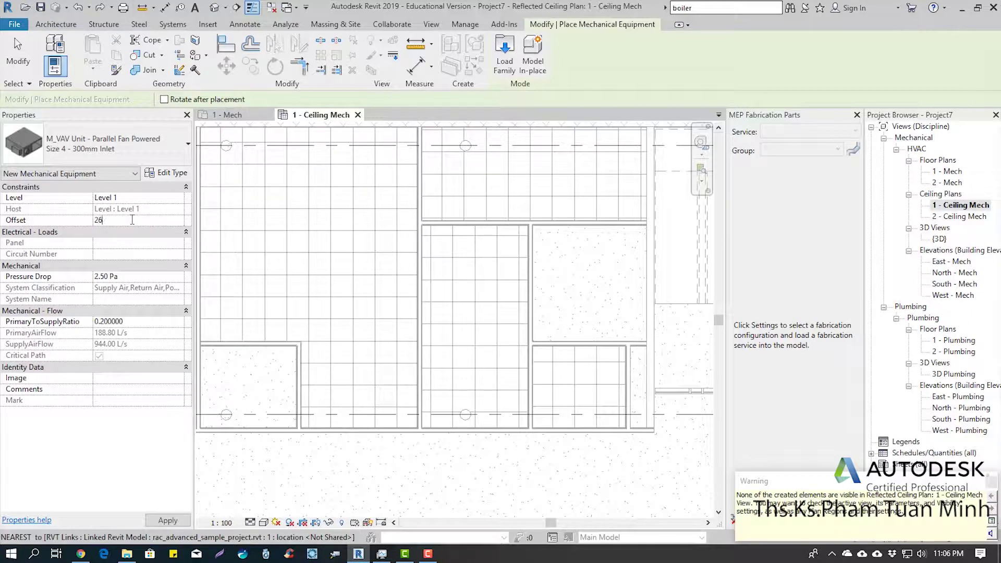
key(Return)
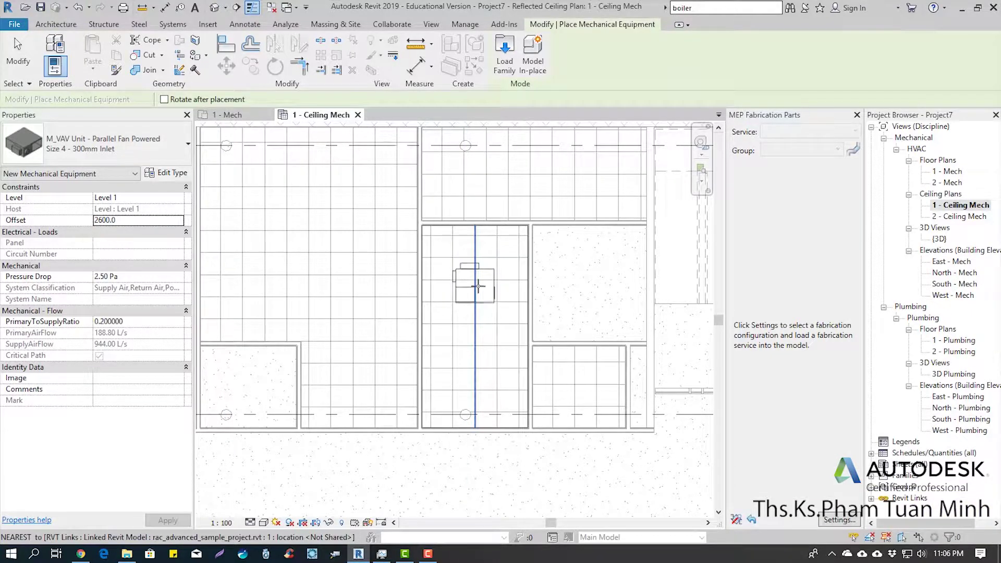
Step: Rotate the VAV unit and place it in the central ceiling bay
scroll(474, 290, up, 2)
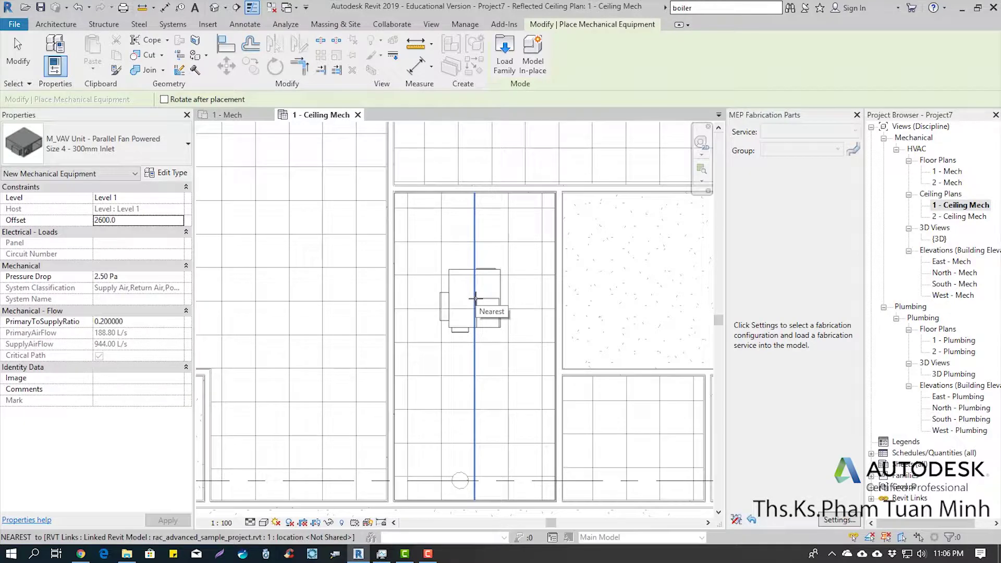
key(space)
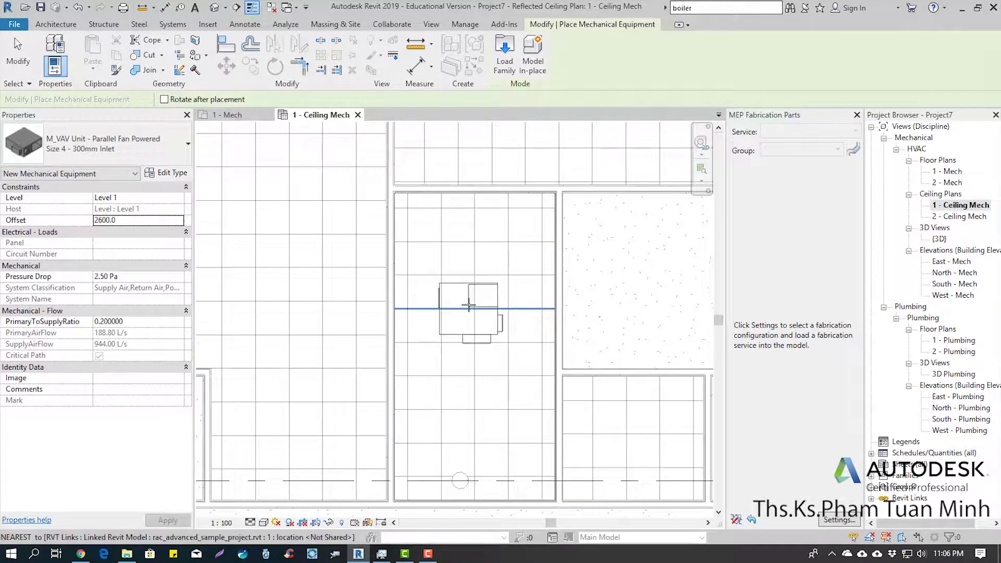
click(469, 282)
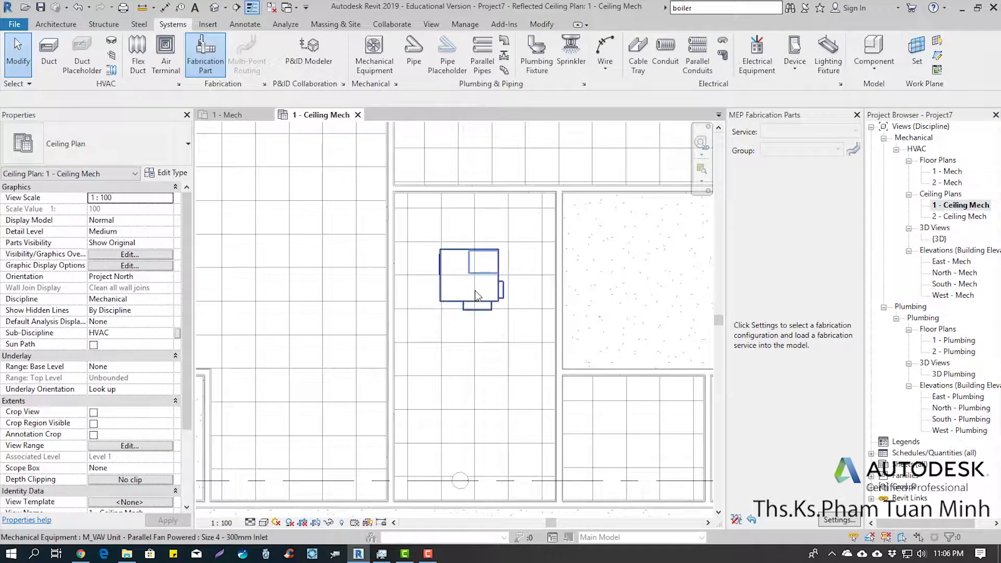
click(475, 290)
click(428, 333)
middle_drag(425, 328, 550, 338)
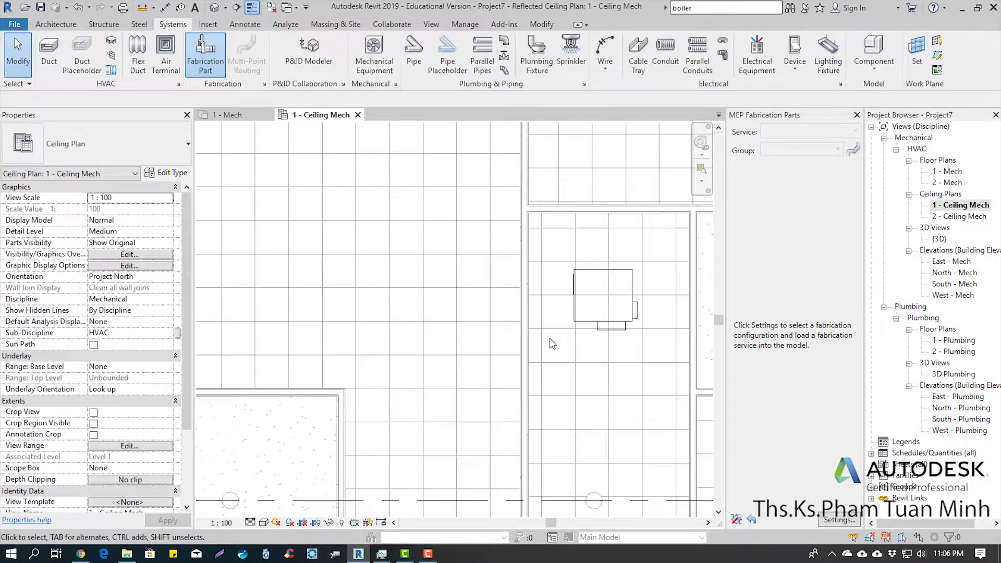
scroll(549, 338, down, 3)
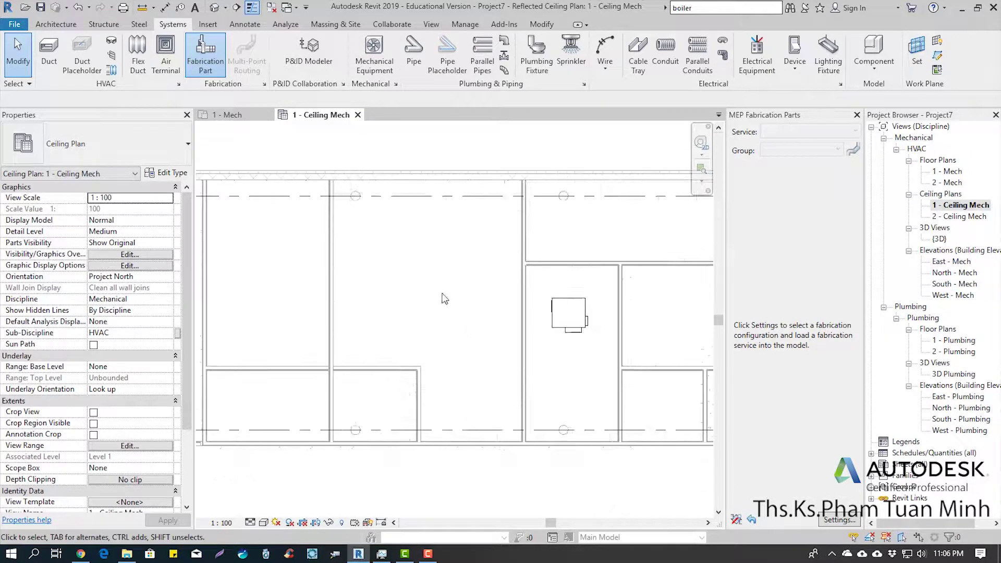
Step: Place two M_Supply Diffusers in the ceiling, one above the other
click(165, 63)
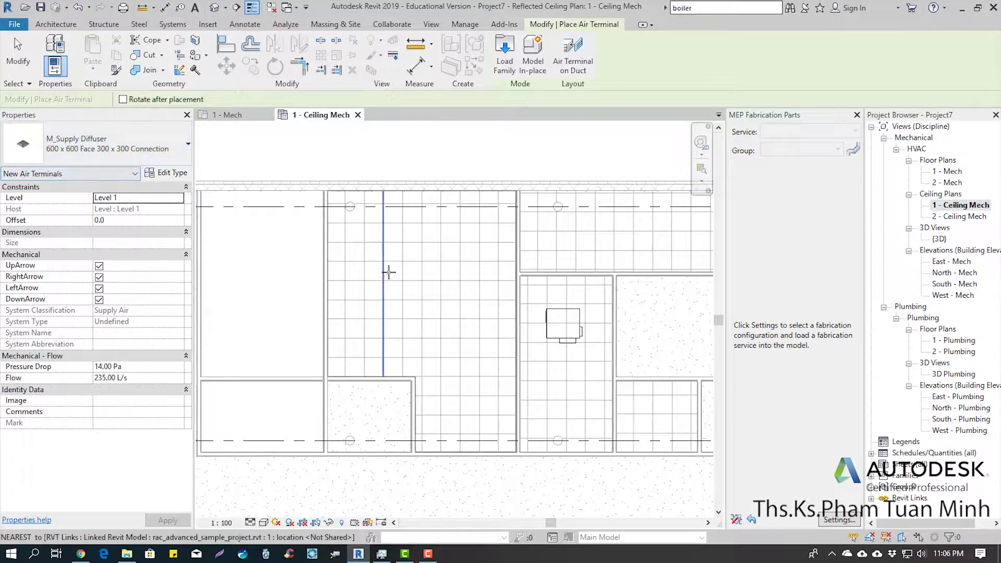
scroll(396, 278, up, 2)
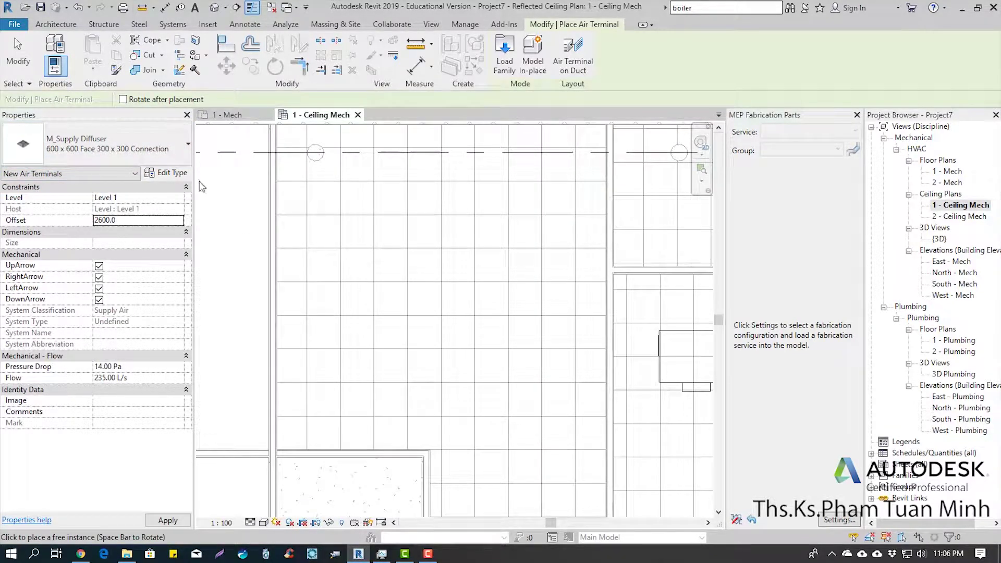
scroll(423, 248, down, 1)
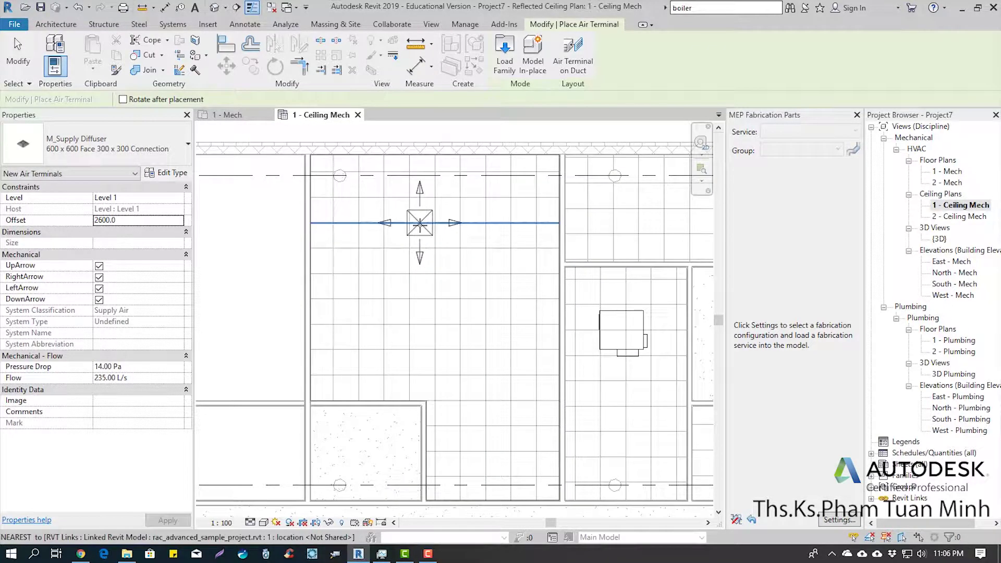
click(421, 224)
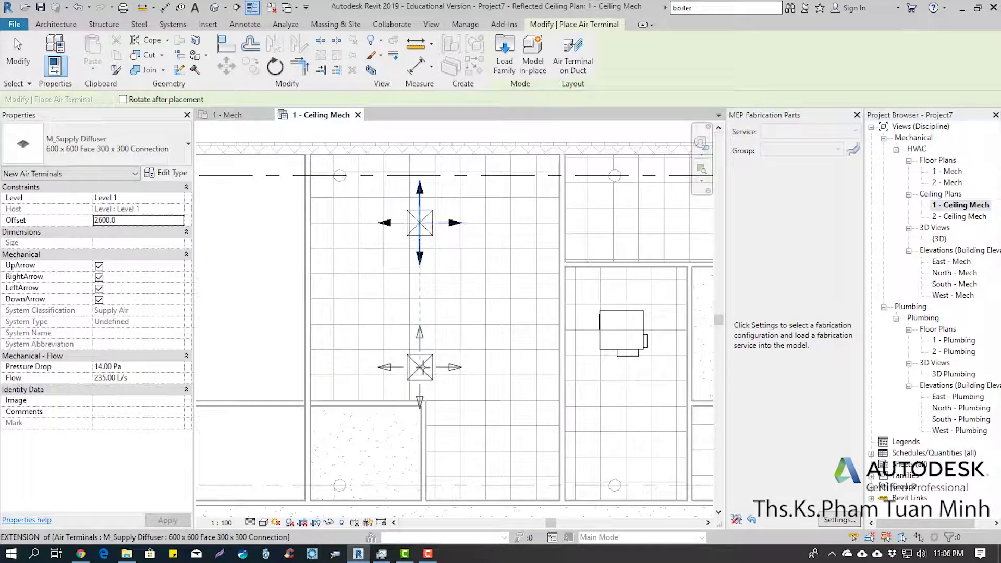
click(420, 367)
key(Escape)
key(Escape)
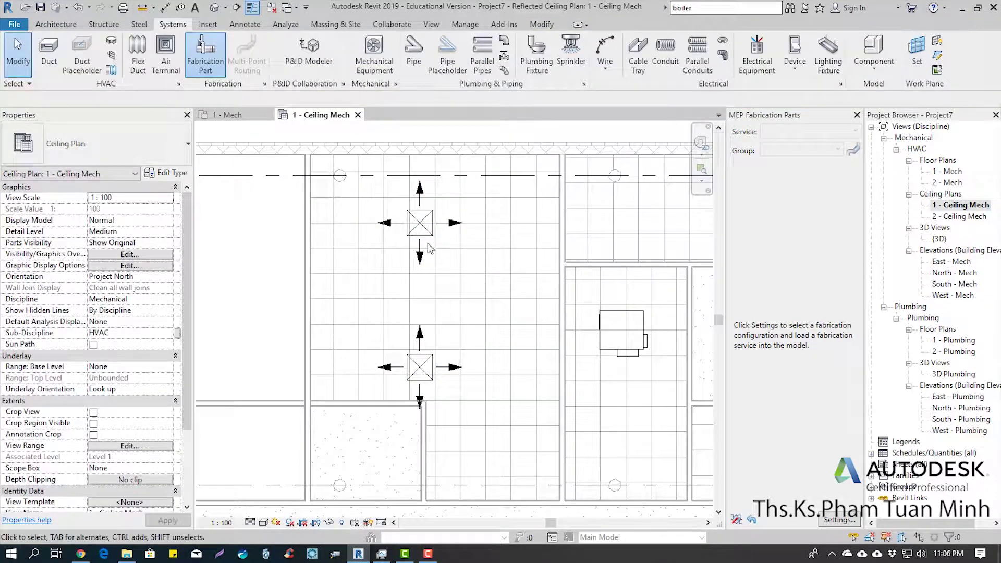
Step: Turn off the upper diffuser's up, right, left and down arrows
click(420, 223)
click(100, 266)
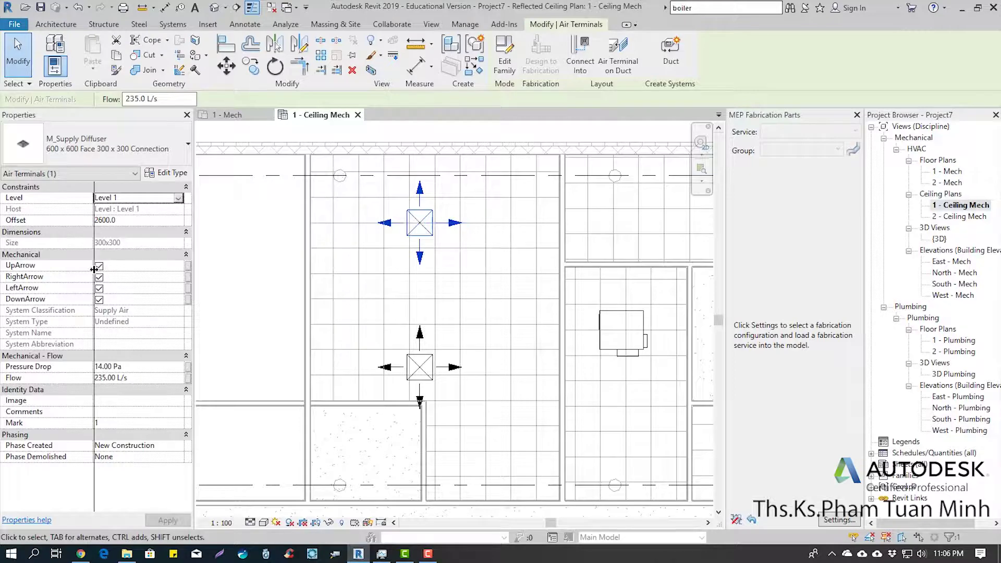
click(101, 277)
click(101, 299)
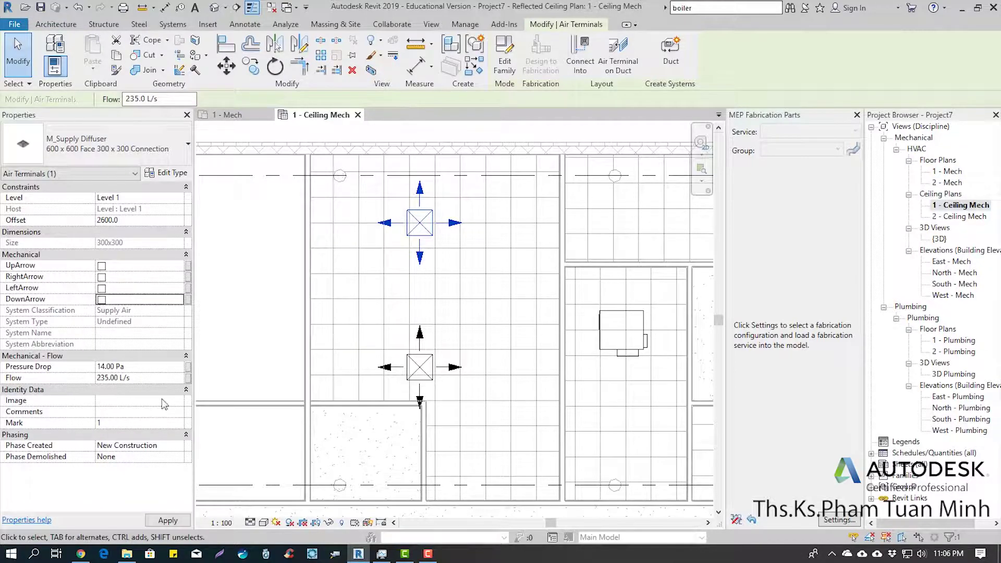
click(167, 521)
Step: Turn off the lower diffuser's direction arrows too
click(428, 367)
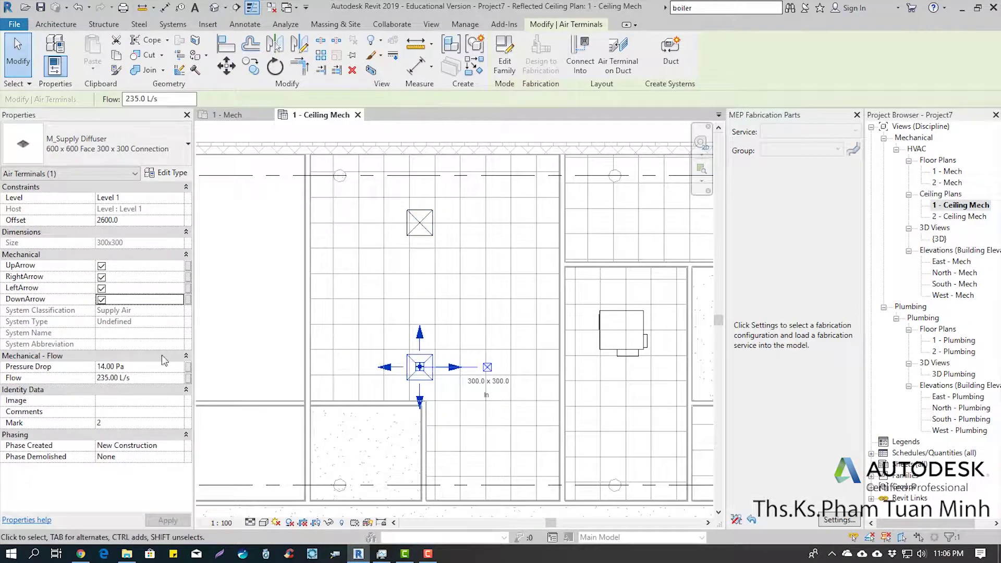
click(101, 266)
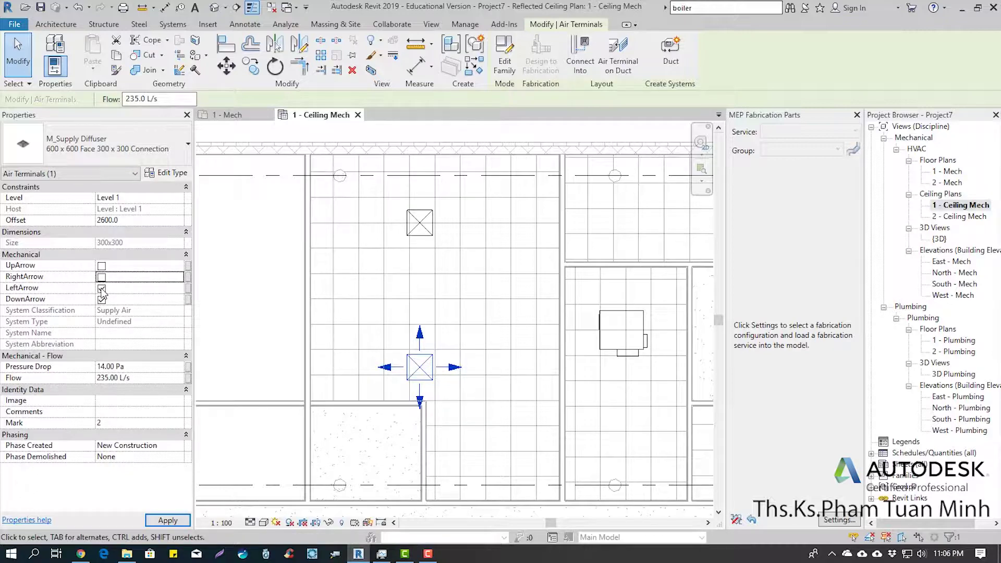
click(101, 288)
click(101, 299)
click(168, 521)
click(469, 351)
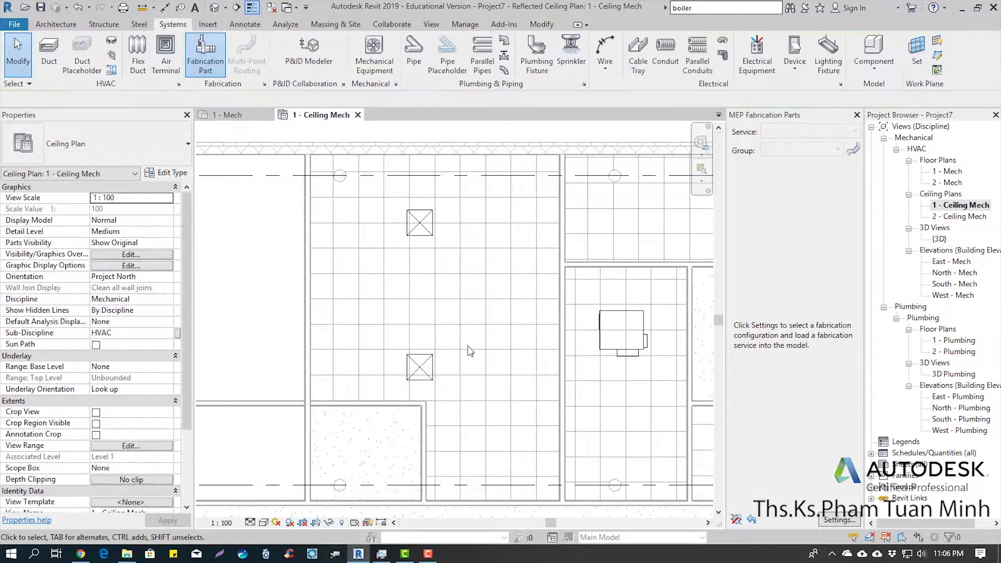
Step: Draw a 350 x 280 duct about 5700 west from the VAV unit's outlet
click(617, 317)
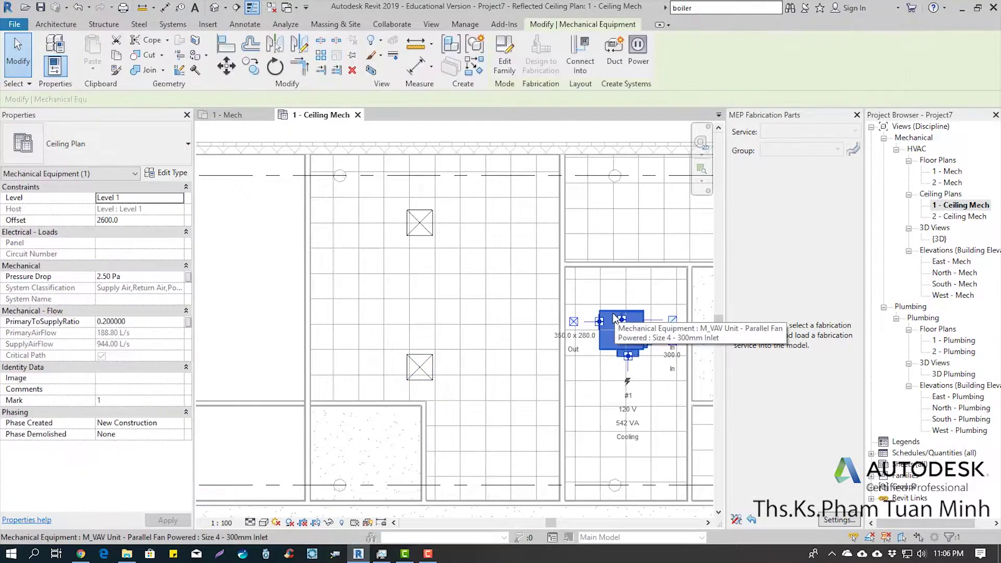
click(575, 323)
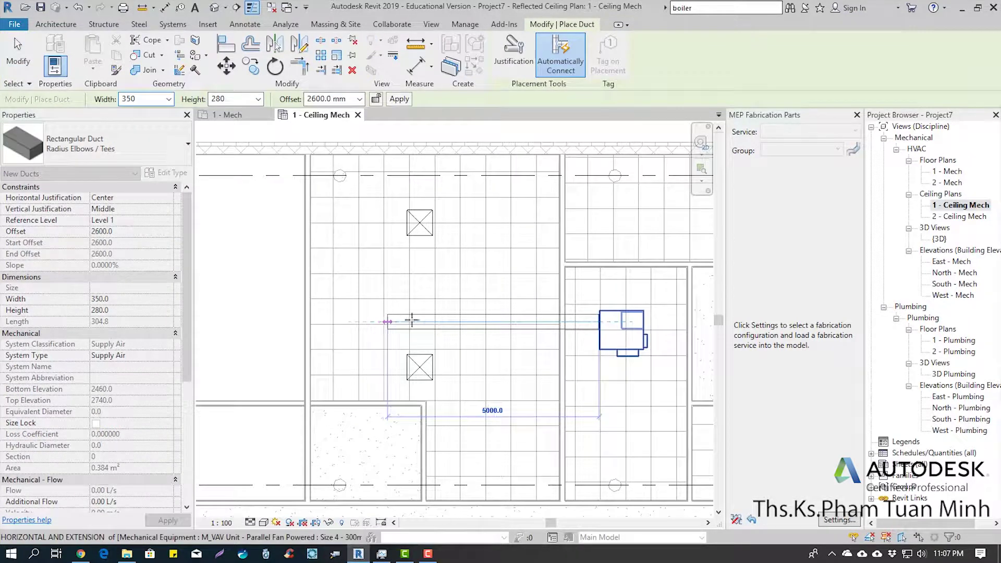
click(358, 322)
scroll(412, 277, down, 1)
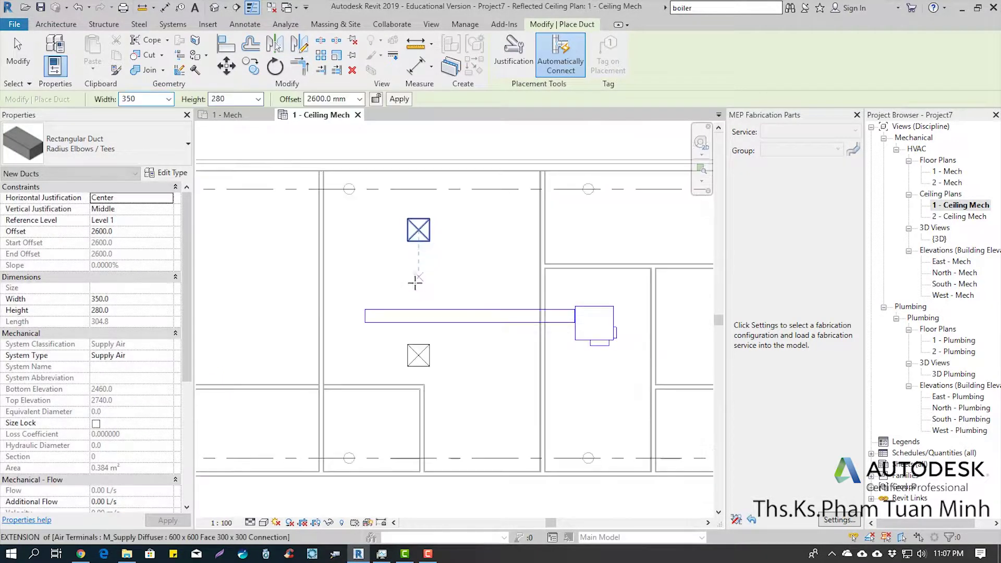
scroll(433, 287, up, 1)
key(Escape)
key(Escape)
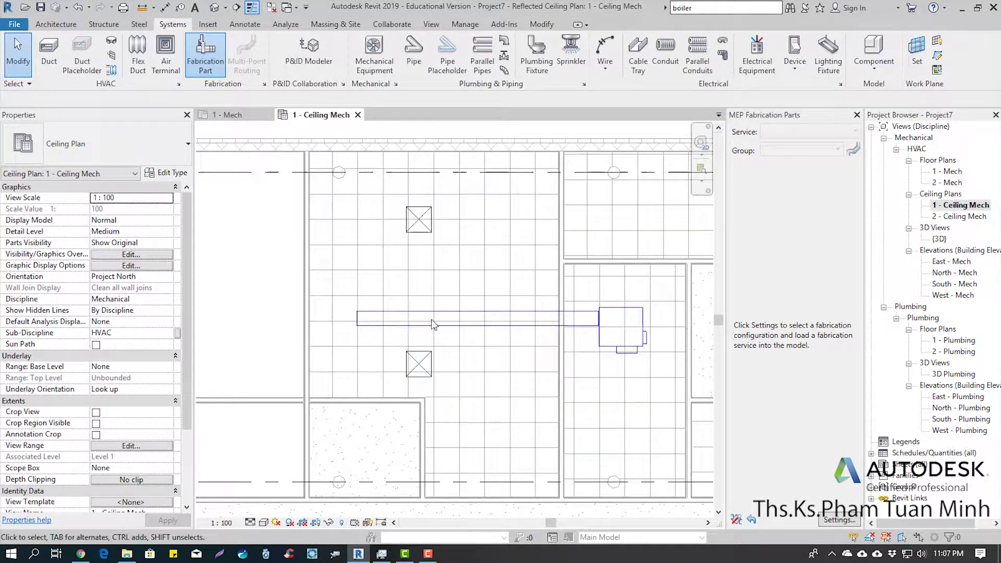
Step: Try Connect Into from the lower diffuser to the duct, which finds no auto-route solution
click(425, 352)
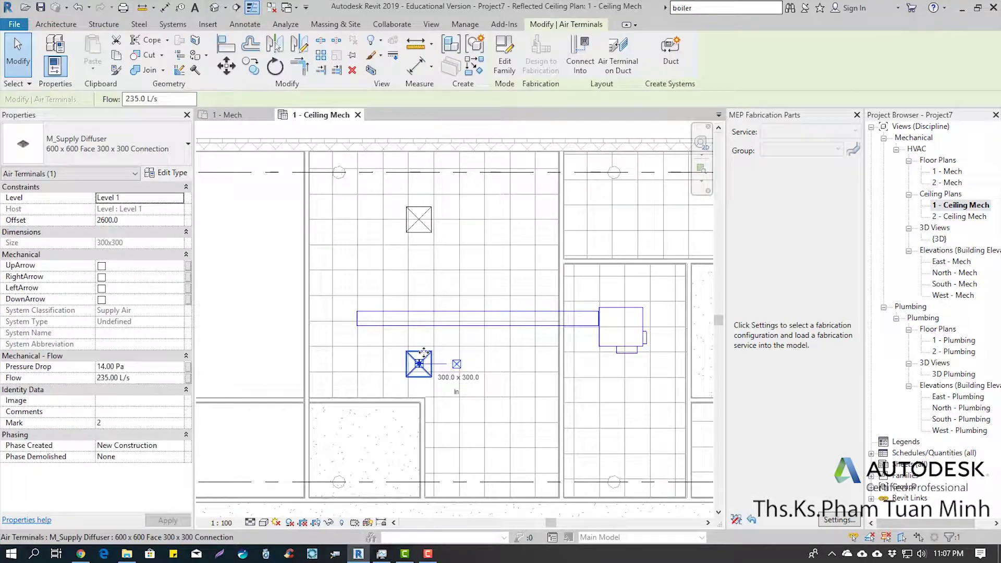
click(585, 70)
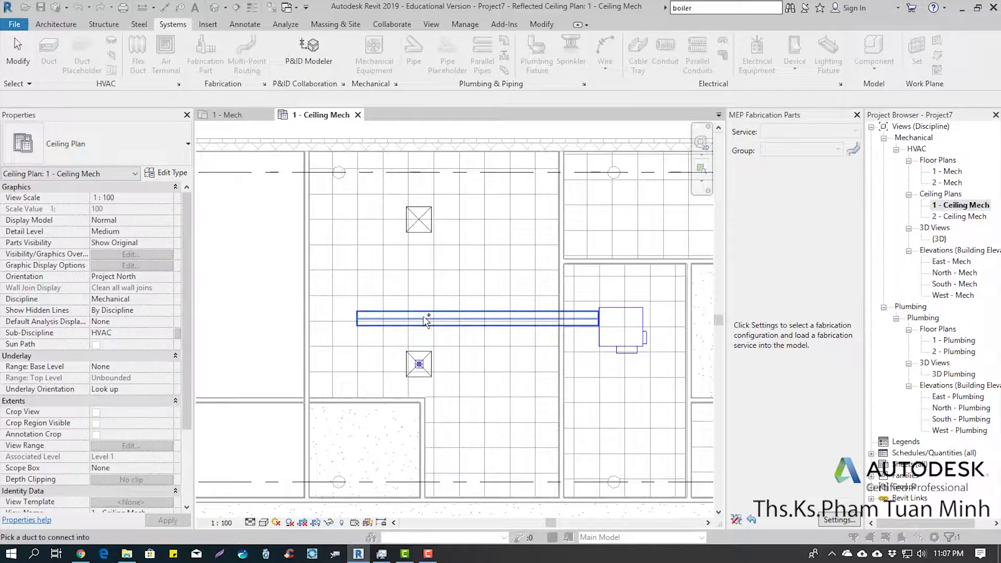
click(427, 318)
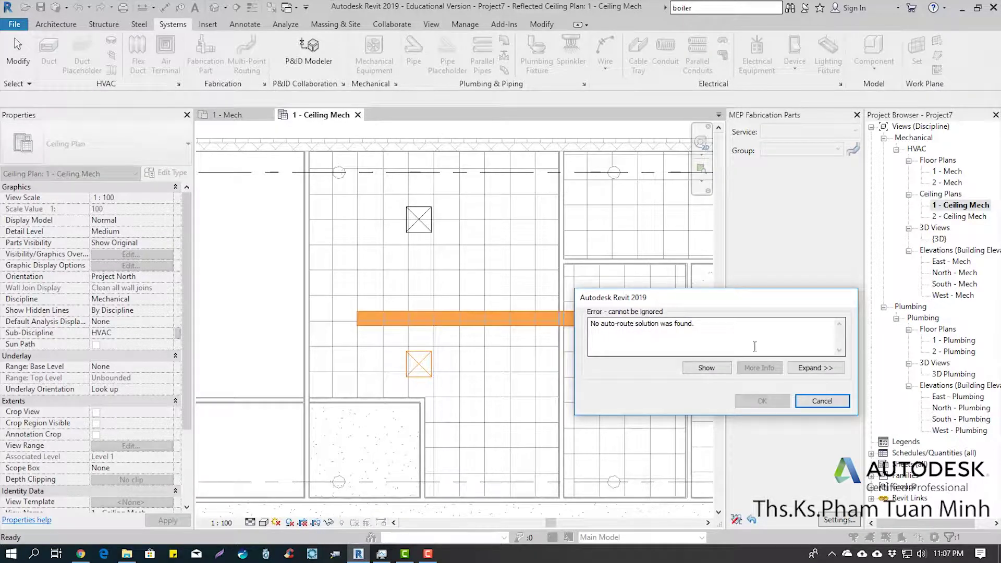
Step: Cancel the 'No auto-route solution was found' error
click(820, 402)
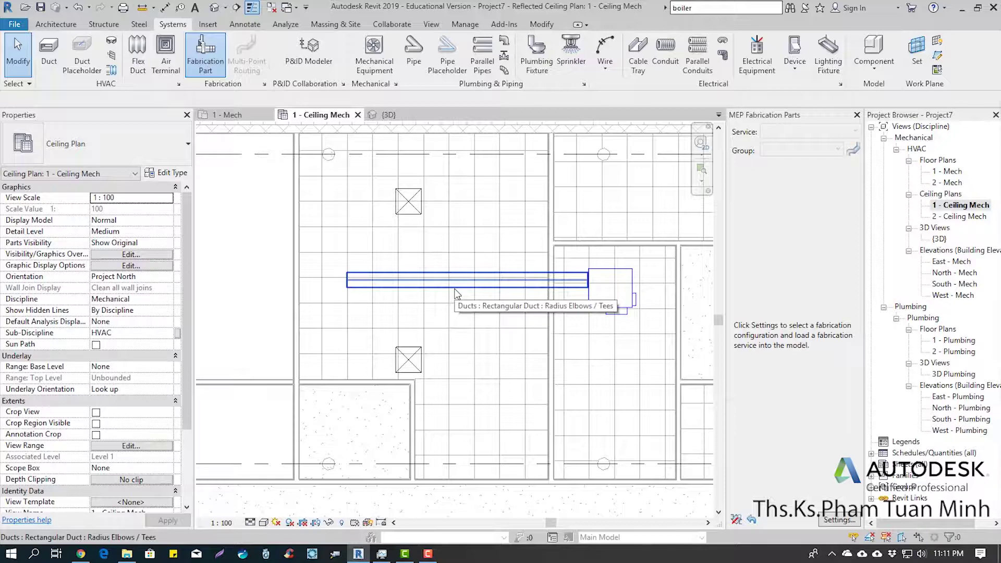
Step: Raise the VAV unit's offset to 3200
click(603, 290)
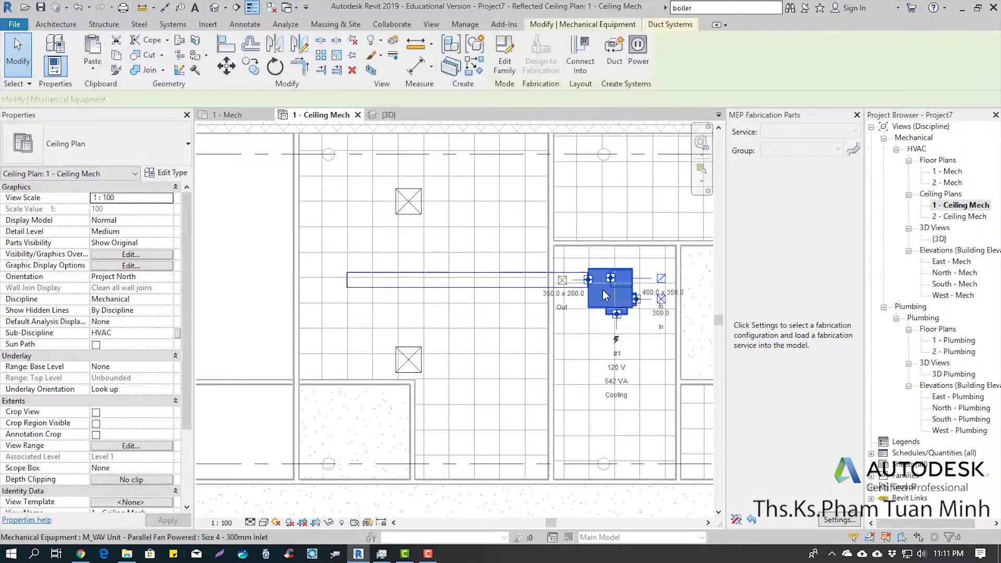
click(125, 221)
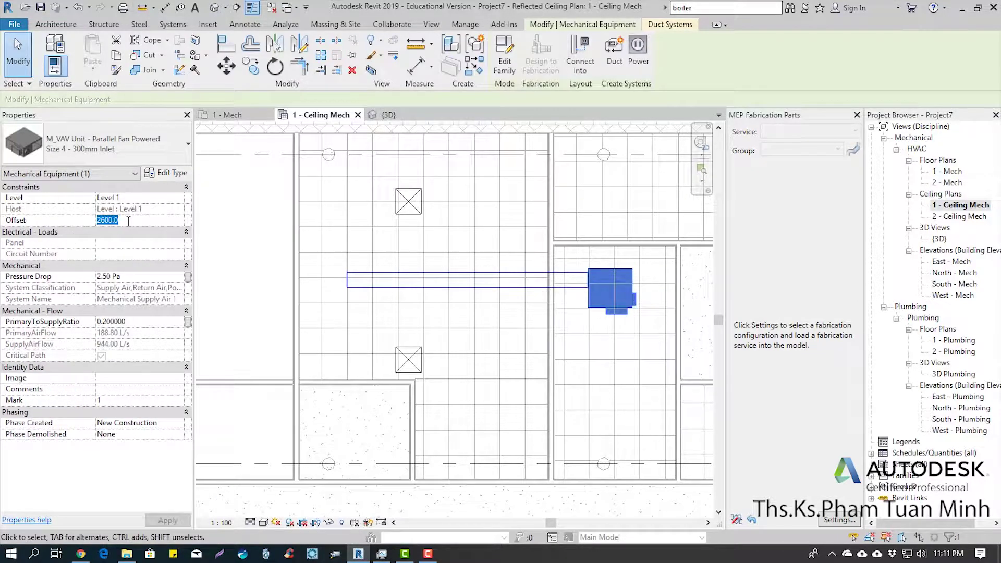
text(32)
key(Return)
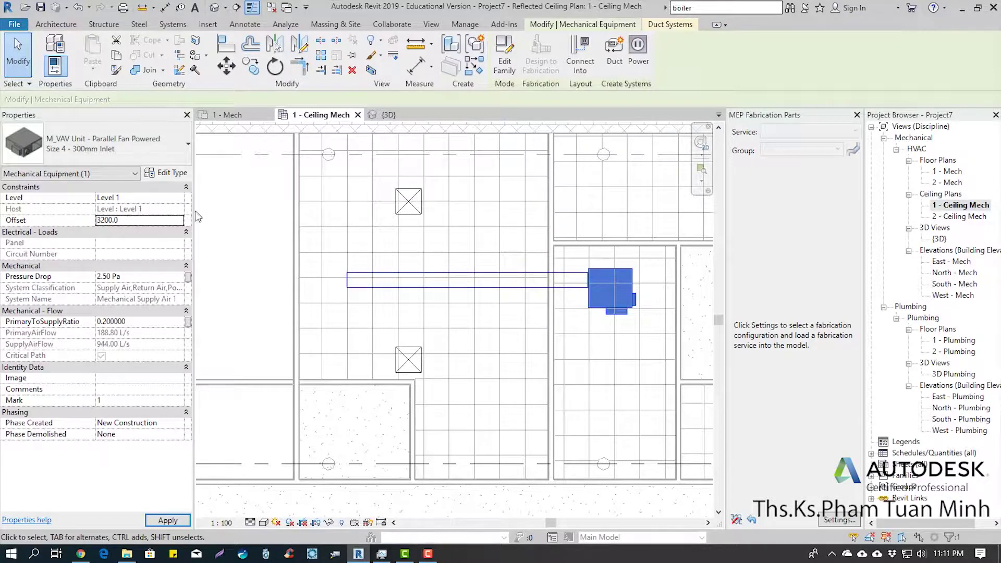
click(489, 322)
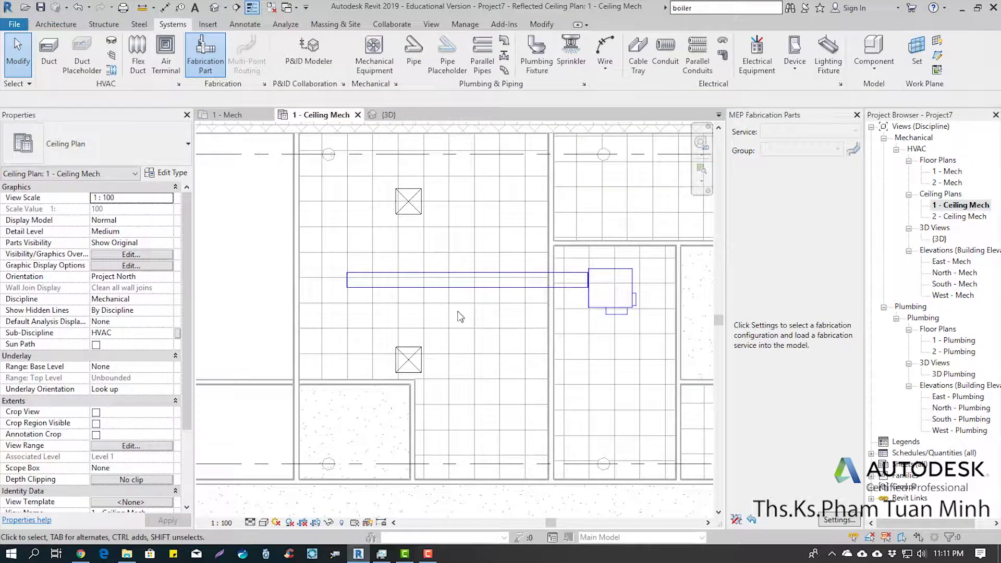
Step: Connect the lower supply diffuser into the main duct with a branch
click(412, 352)
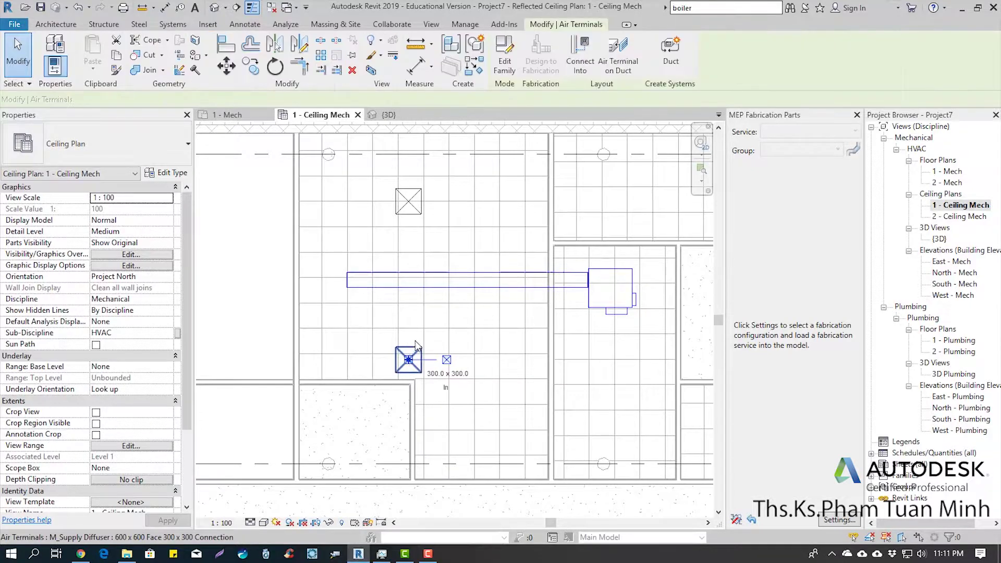
click(586, 63)
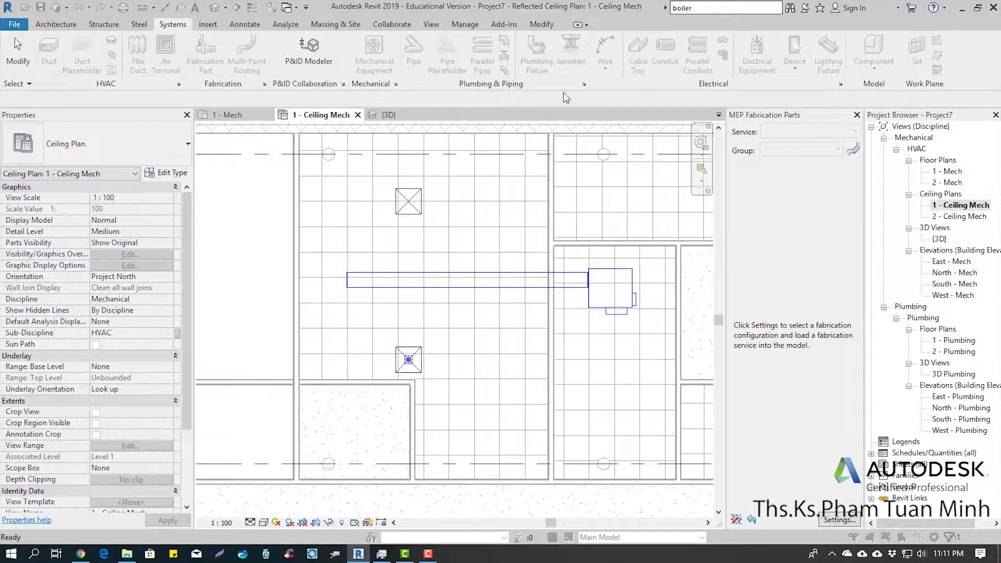
click(415, 280)
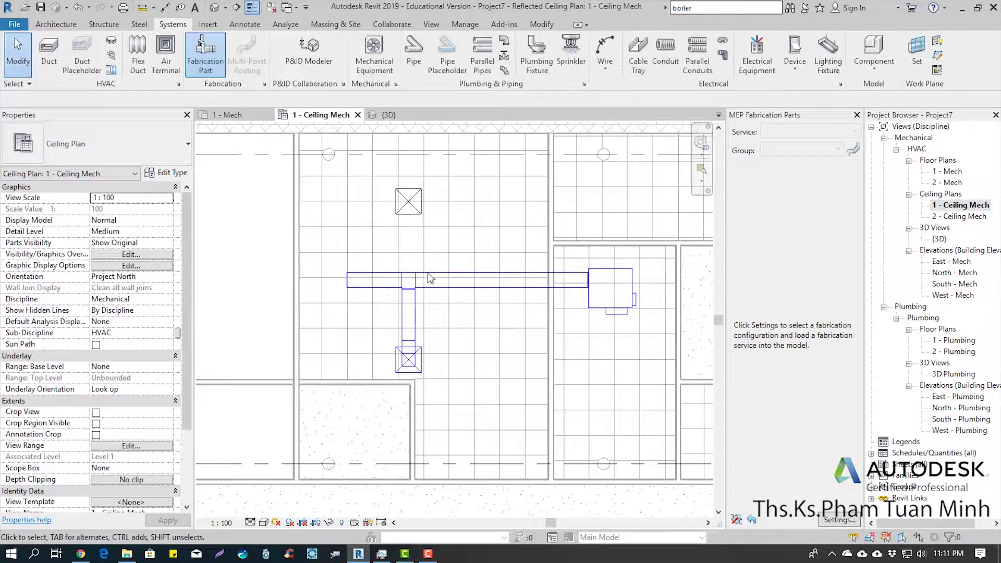
scroll(443, 248, up, 1)
scroll(443, 248, up, 1)
scroll(493, 251, up, 1)
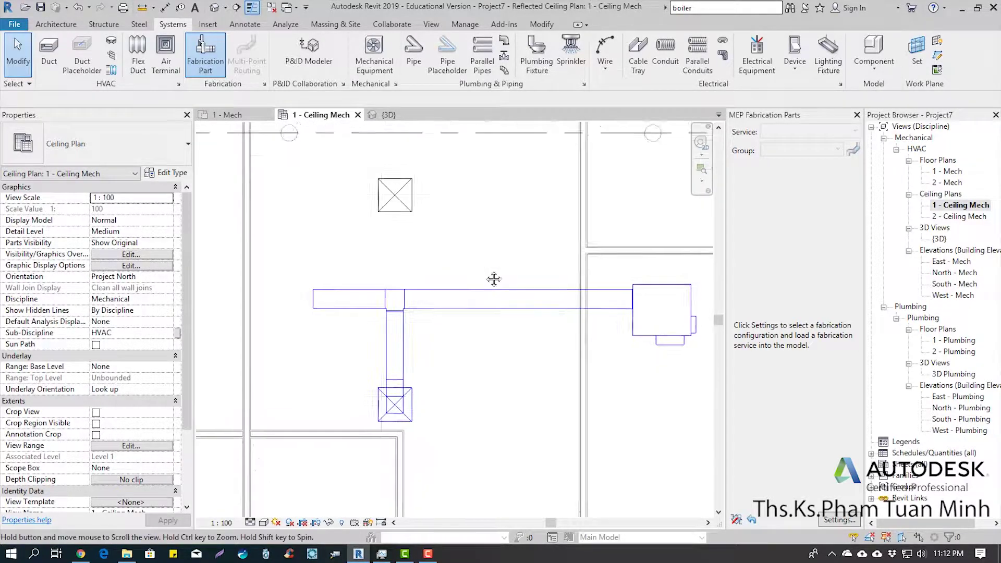
scroll(456, 312, down, 1)
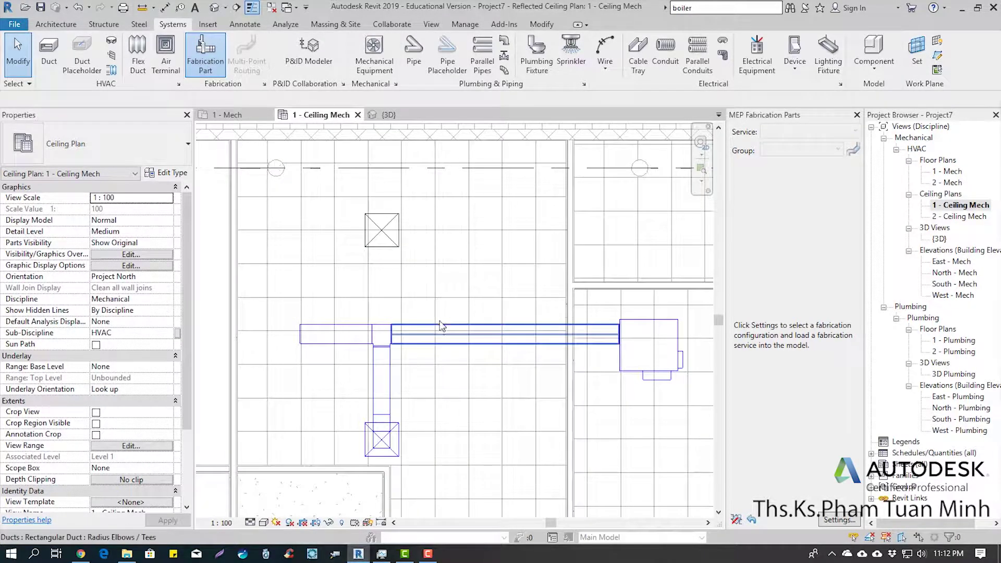
Step: Set up a round Taps / Short Radius duct with 150 mm diameter
click(46, 65)
click(92, 152)
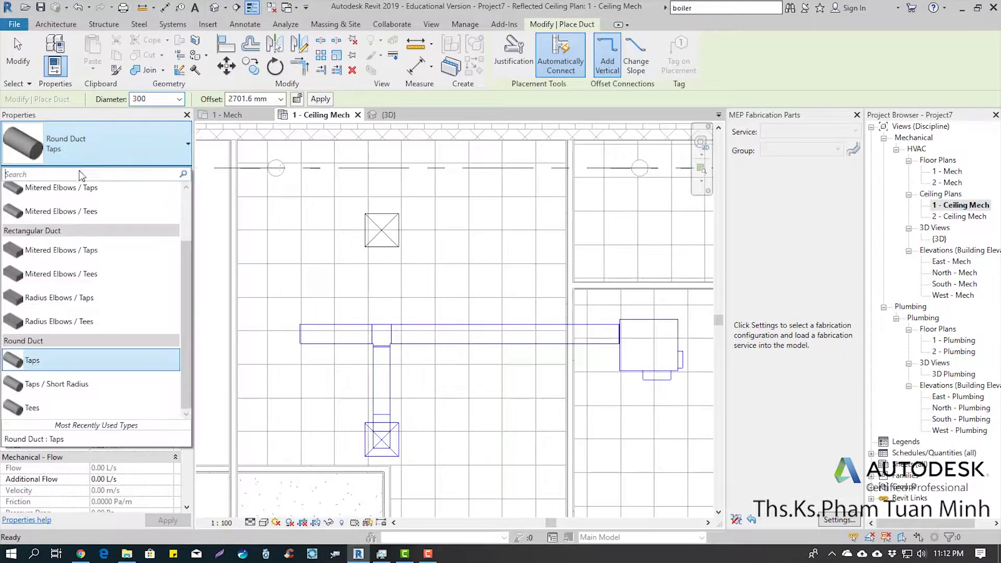
click(58, 383)
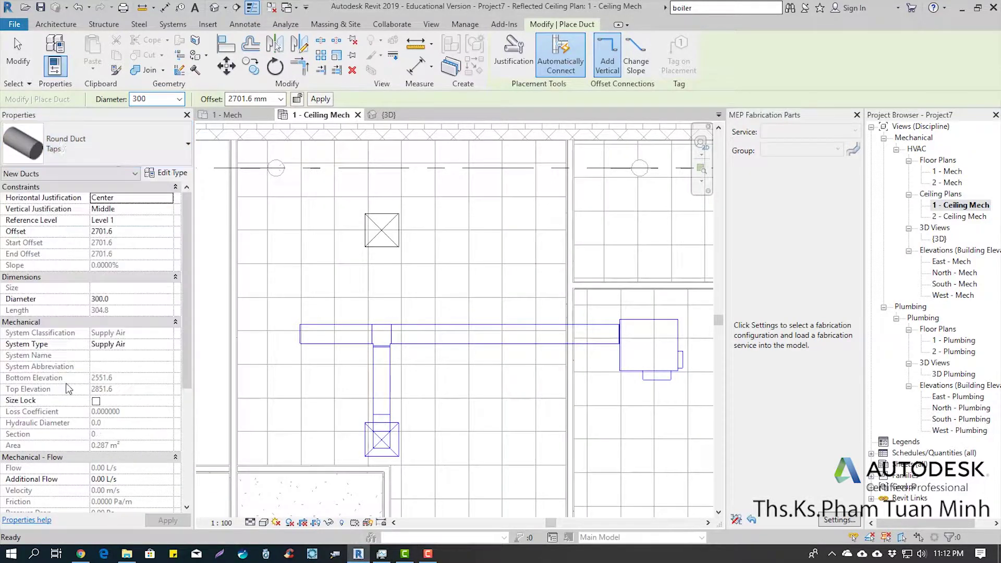
click(179, 99)
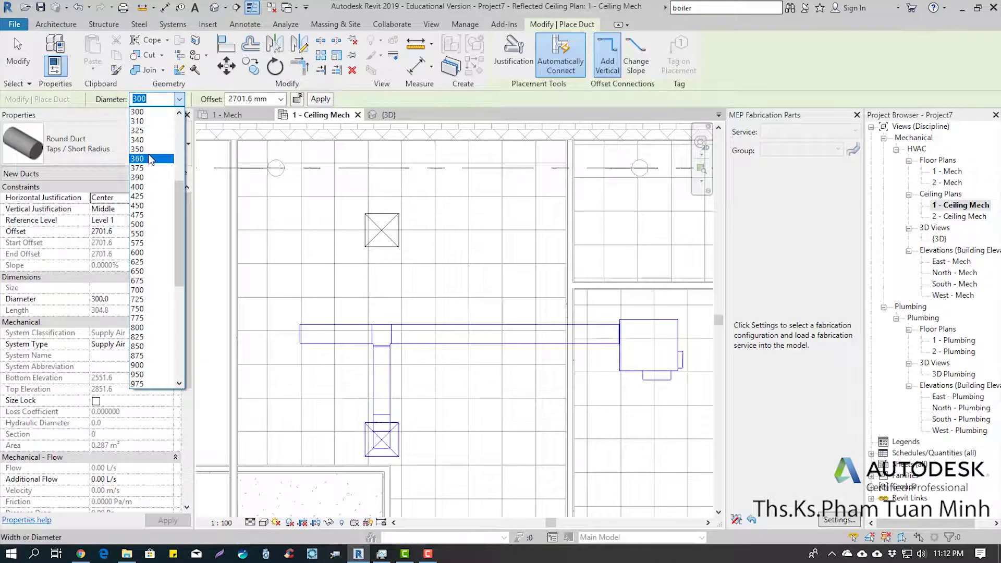
scroll(152, 138, up, 1)
scroll(154, 146, up, 1)
scroll(155, 155, up, 2)
scroll(154, 156, up, 2)
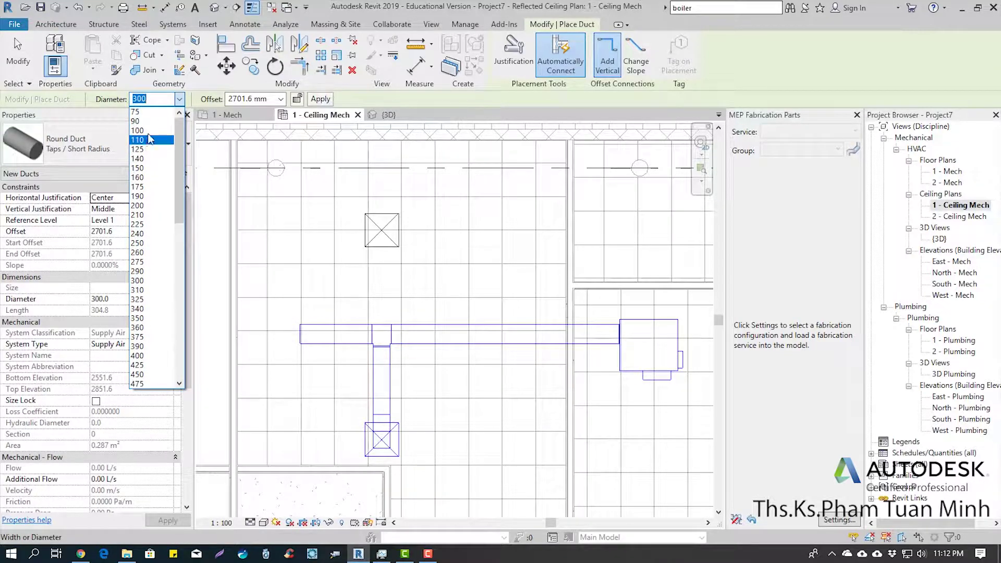
click(146, 169)
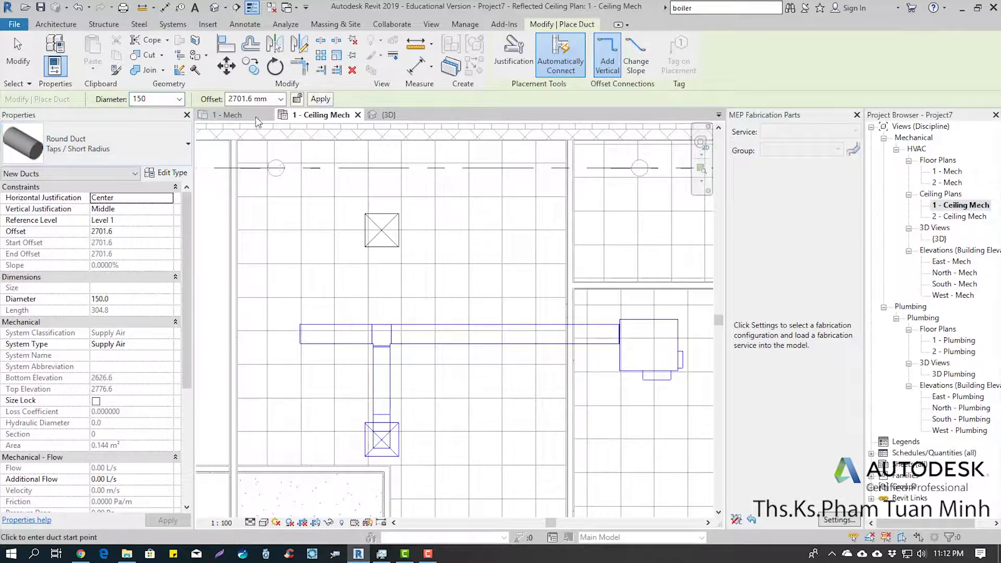
Step: Draw a short round branch at 3200 offset north from the main duct toward the upper diffuser
click(262, 99)
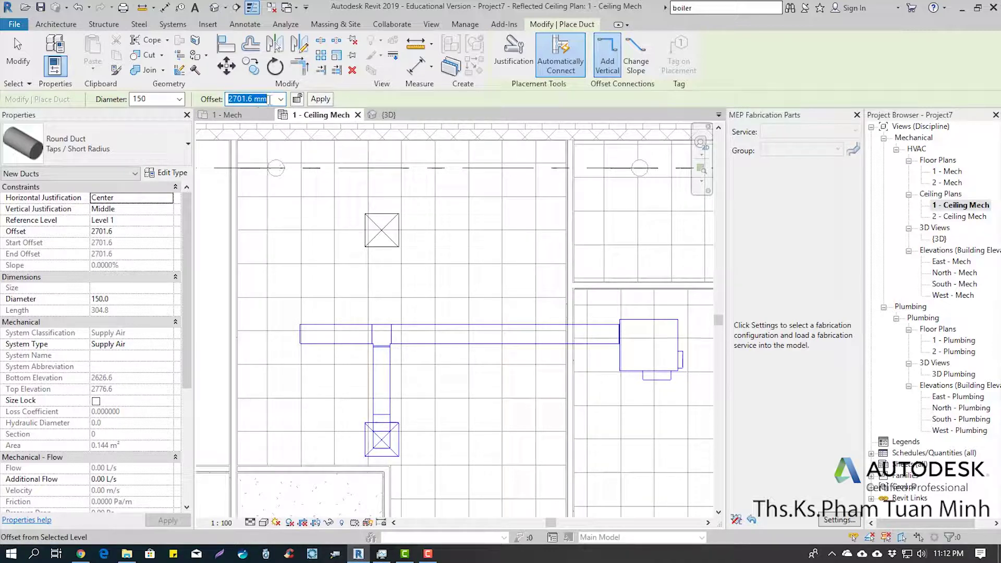
text(3200)
click(455, 334)
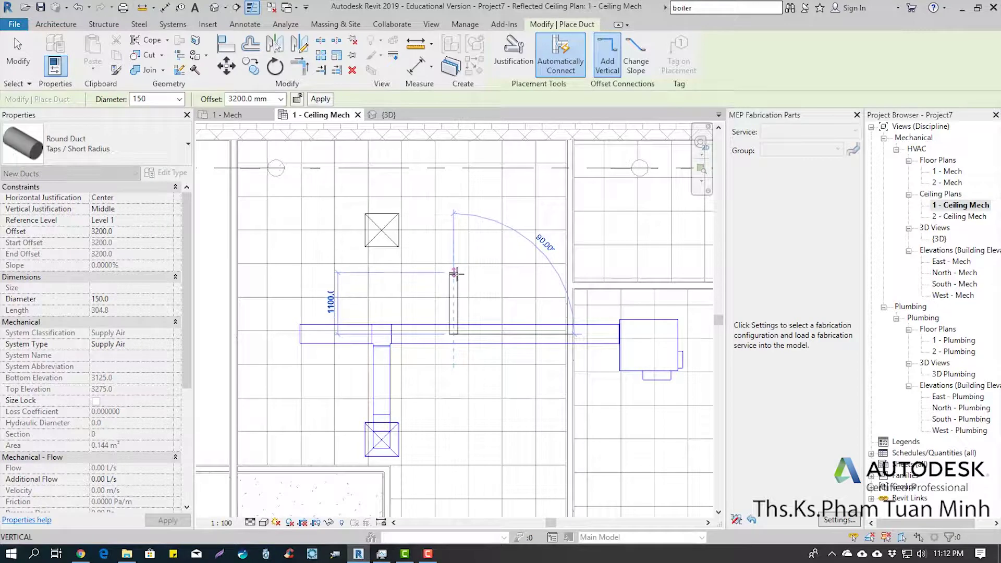
click(454, 277)
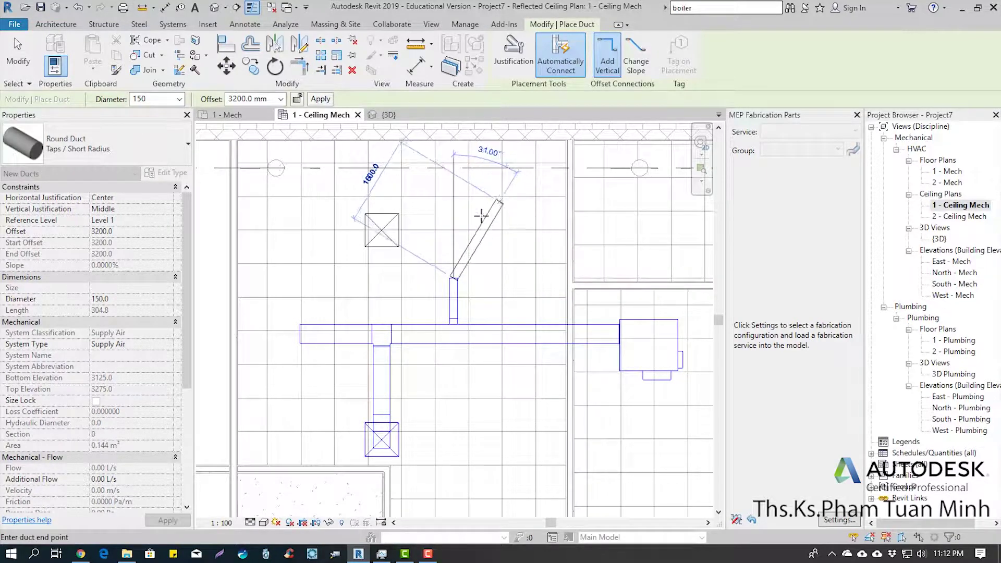
key(Escape)
key(Escape)
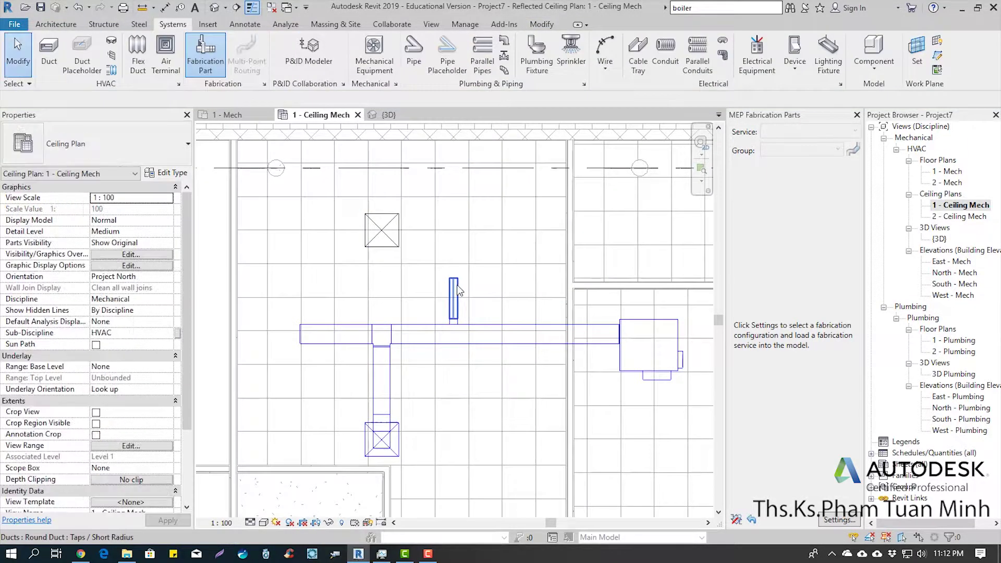
Step: Draw a flex duct from the 150 mm round branch end to the upper supply diffuser
click(459, 291)
right_click(455, 290)
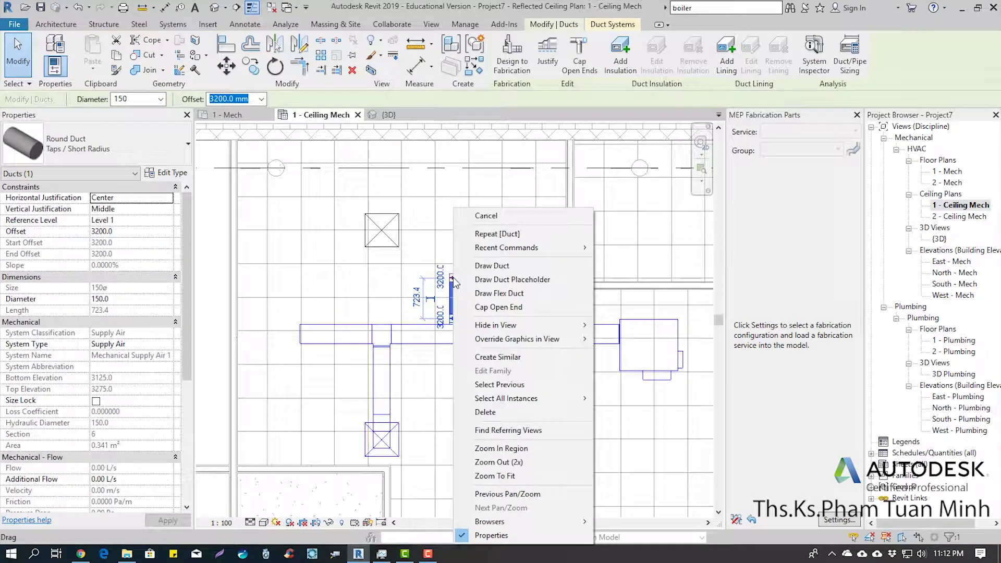
click(494, 294)
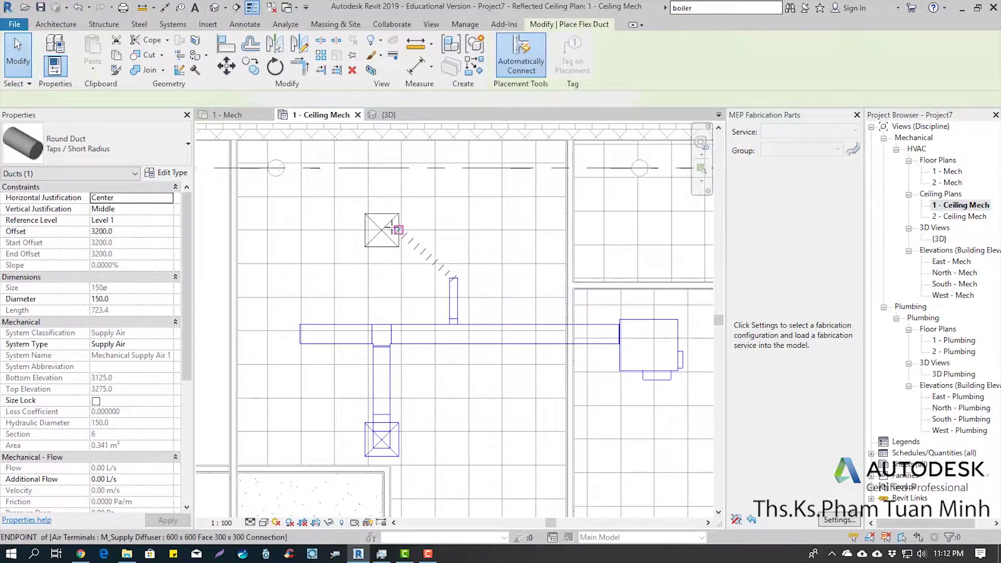
click(382, 230)
key(Escape)
key(Escape)
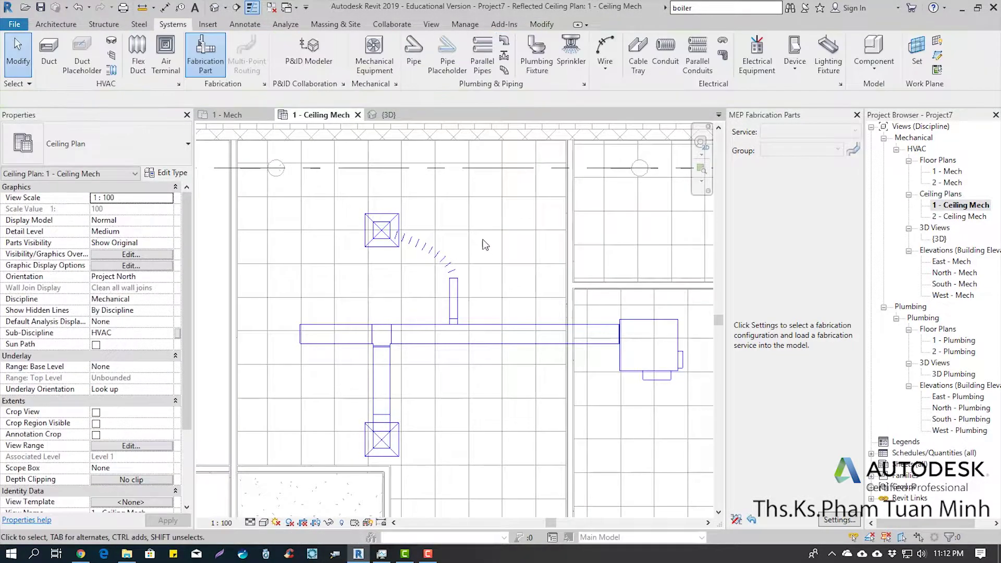
scroll(464, 245, down, 1)
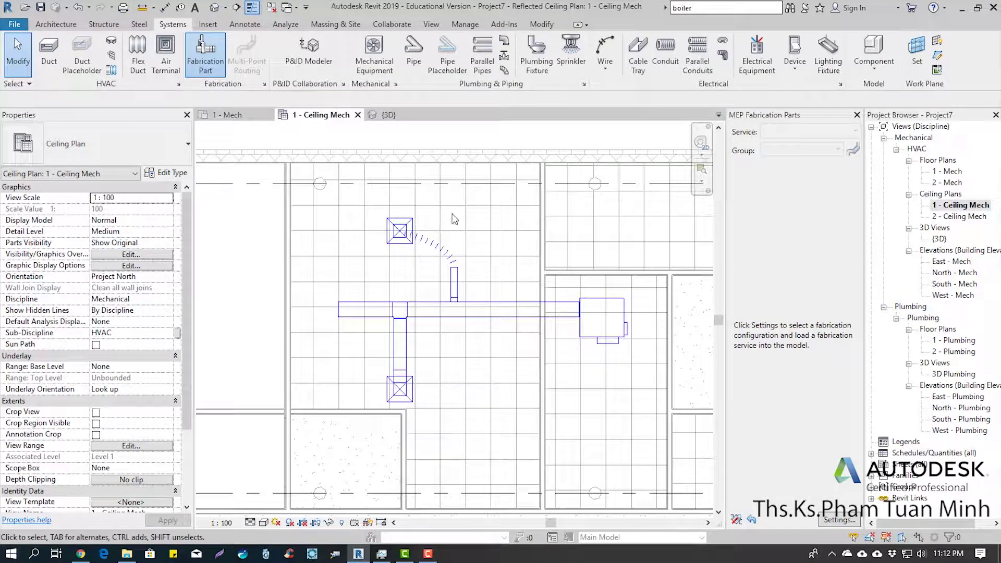
Step: Switch to the {3D} view and set its visual style to Shaded
click(214, 8)
scroll(465, 290, up, 2)
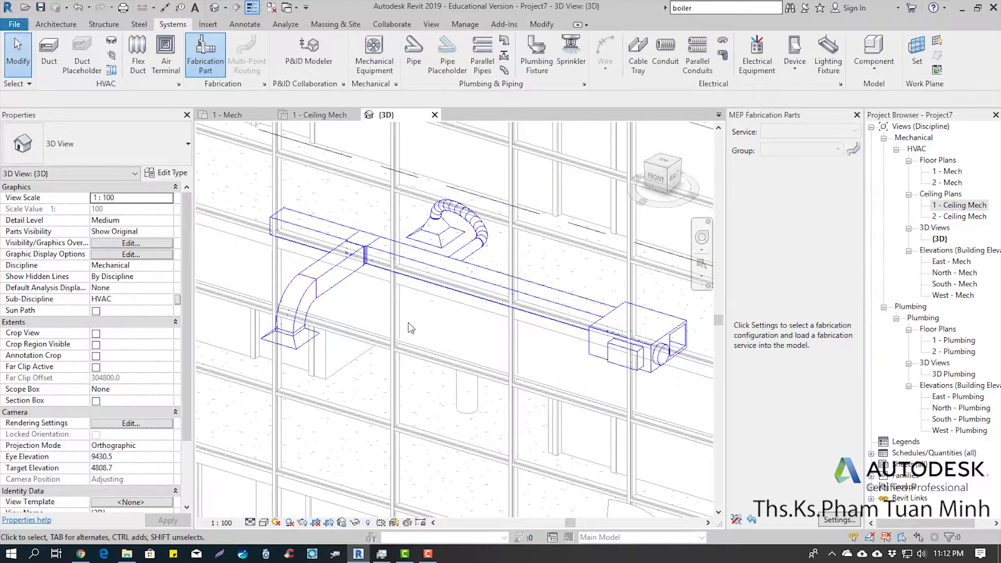
middle_drag(427, 326, 401, 322)
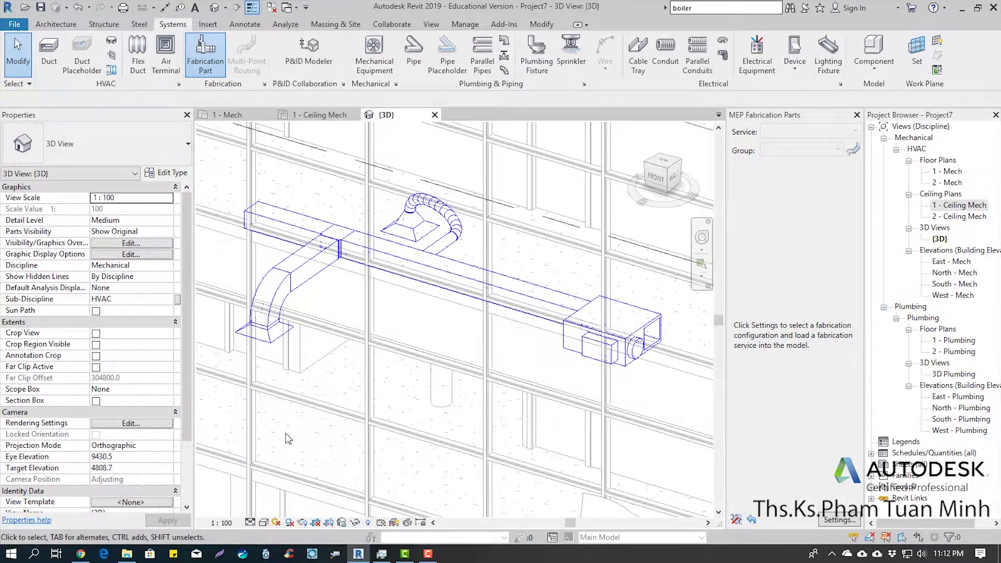
click(267, 524)
click(292, 472)
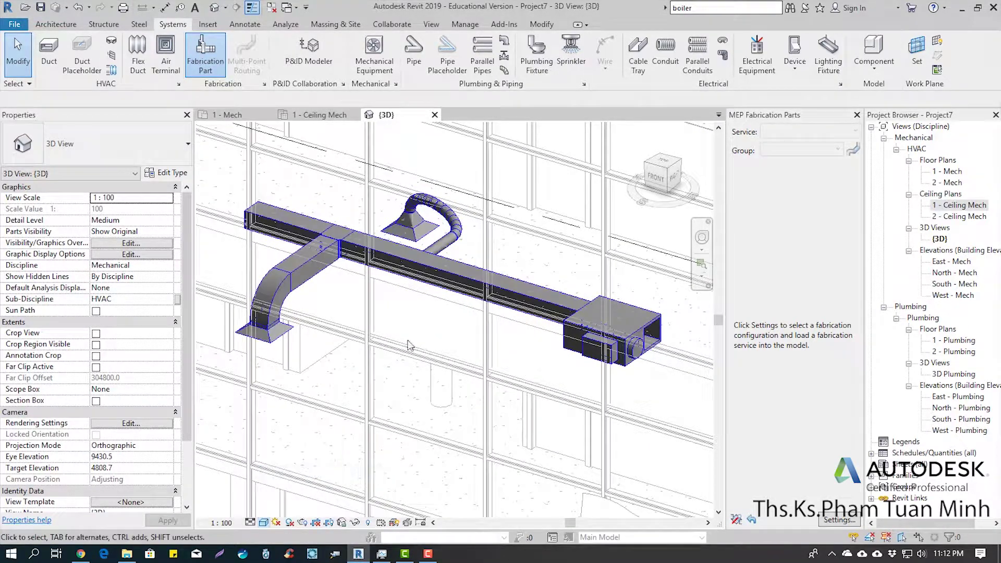
Step: Reframe the 3D view and window-select all the ductwork
middle_drag(429, 323, 435, 336)
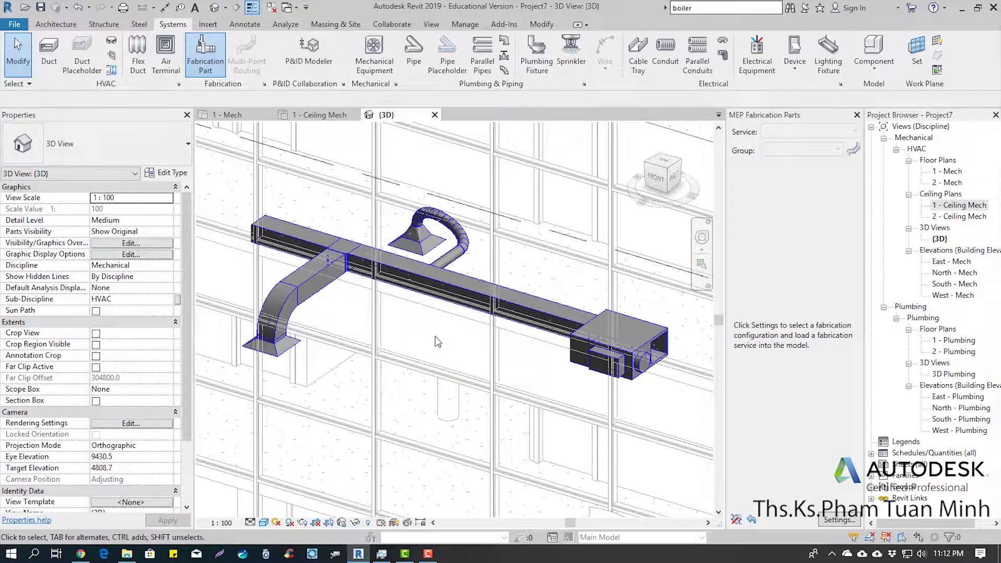
middle_drag(418, 297, 493, 326)
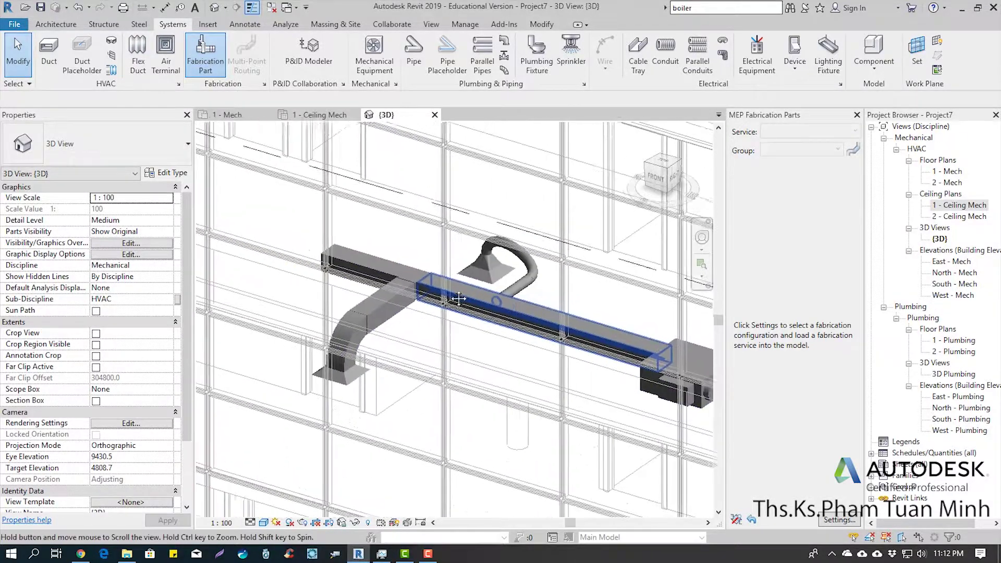
mouse_move(268, 181)
mouse_down()
mouse_move(409, 283)
mouse_move(278, 212)
mouse_move(650, 440)
mouse_up()
scroll(277, 212, down, 1)
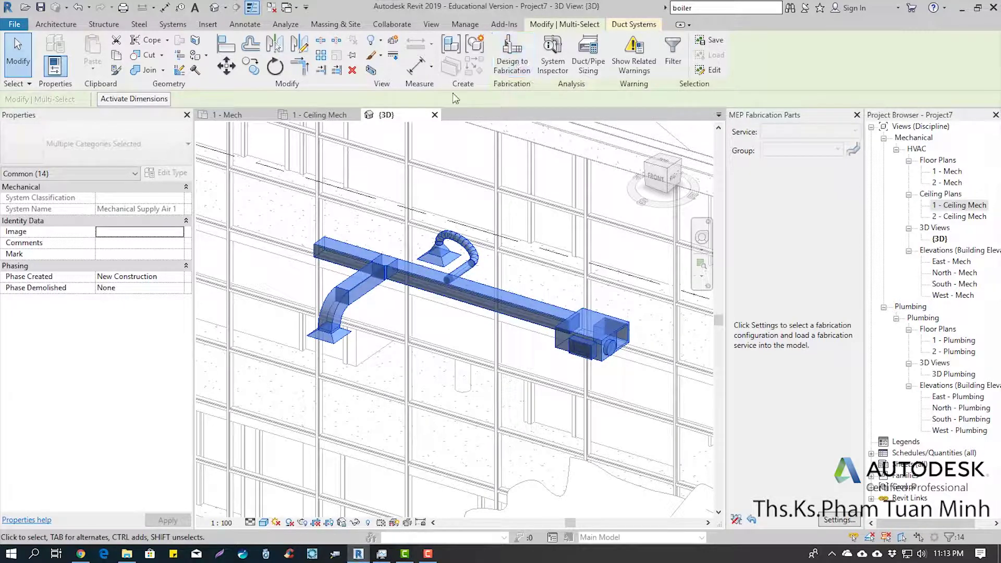
click(173, 24)
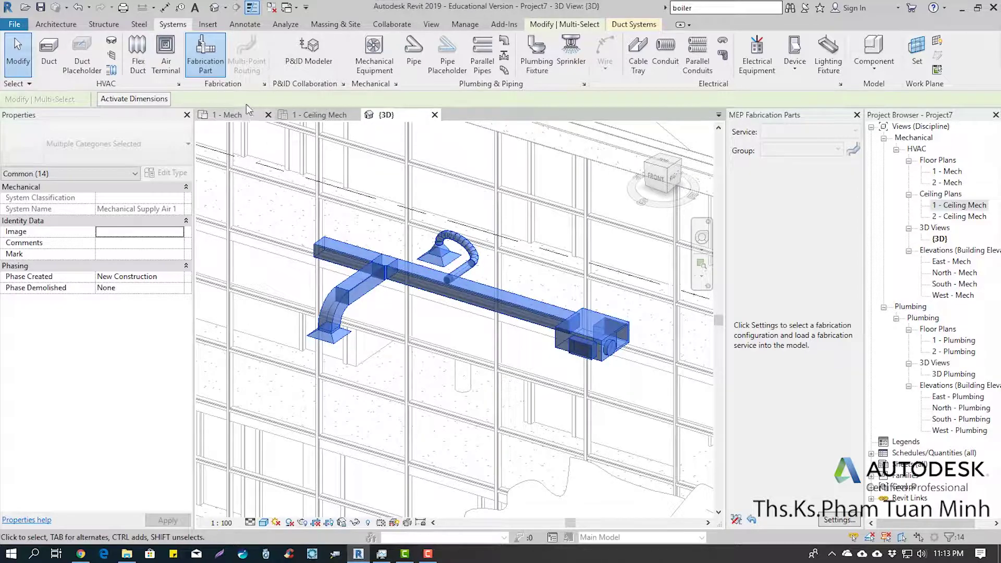
Step: Load the Revit MEP Metric Content V2.2 fabrication configuration with all its unloaded services
click(267, 85)
click(349, 132)
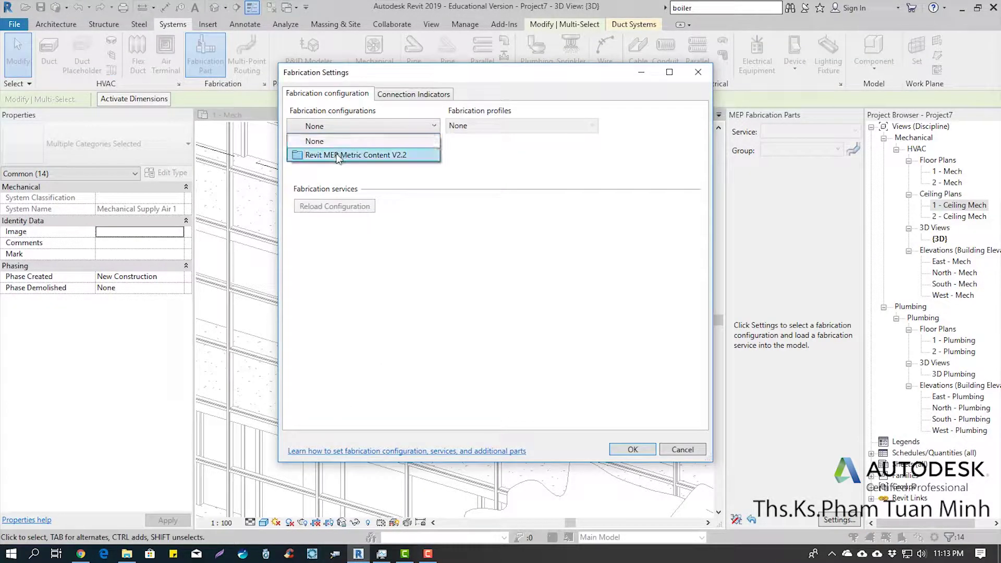
click(337, 155)
click(354, 282)
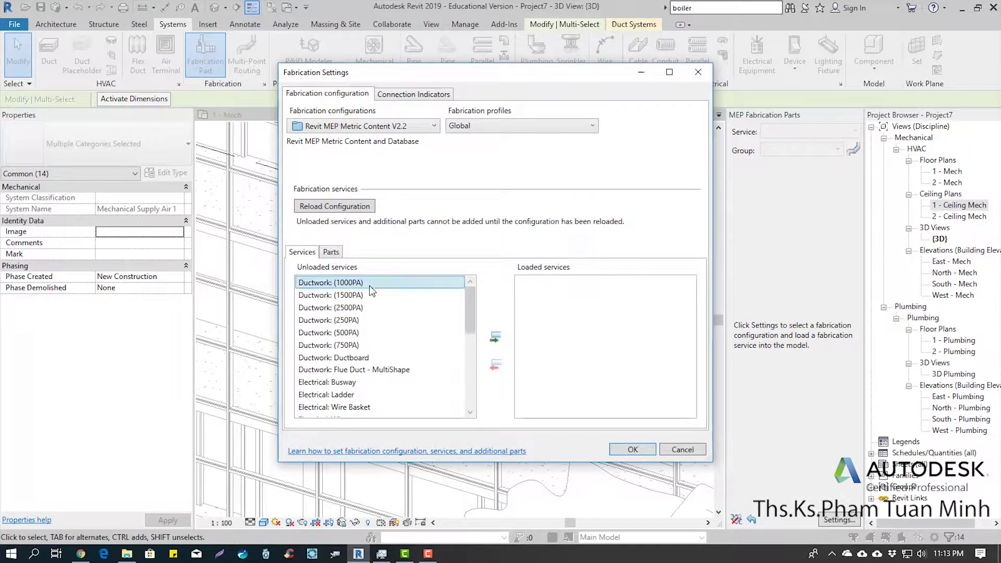
scroll(369, 360, down, 10)
shift+click(355, 408)
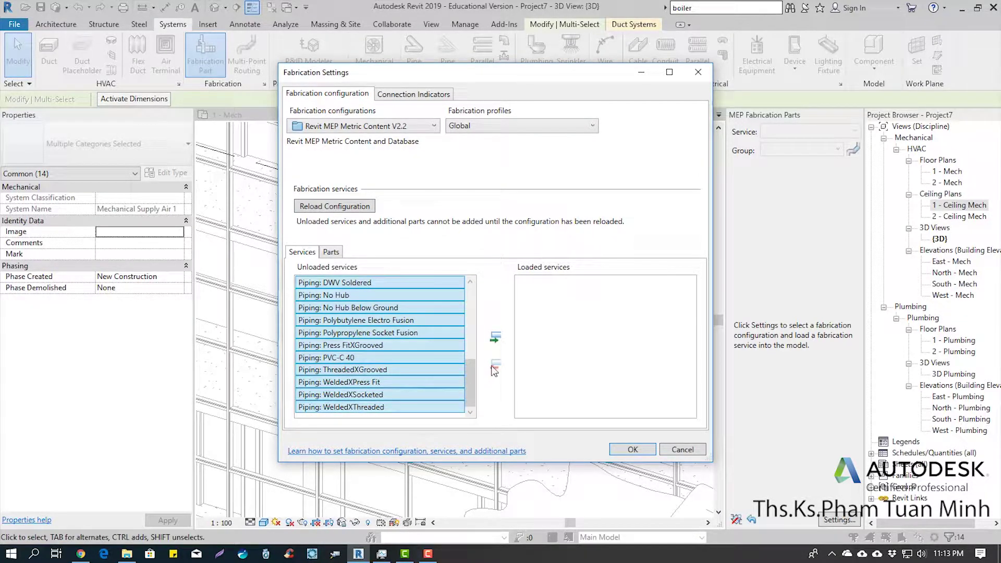
click(495, 336)
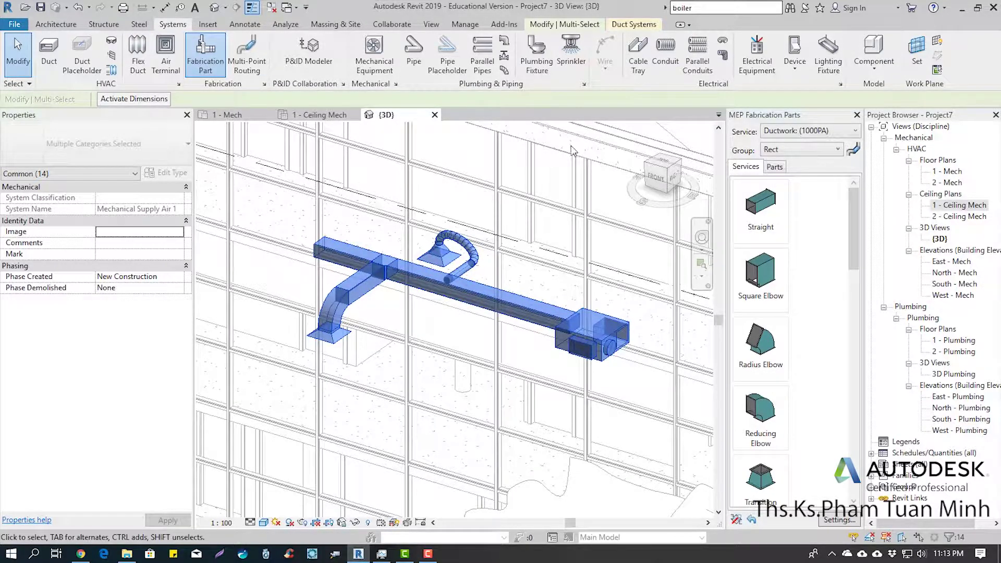
Step: Convert the selected ductwork to Ductwork (1000PA) fabrication parts with Design to Fabrication
click(573, 24)
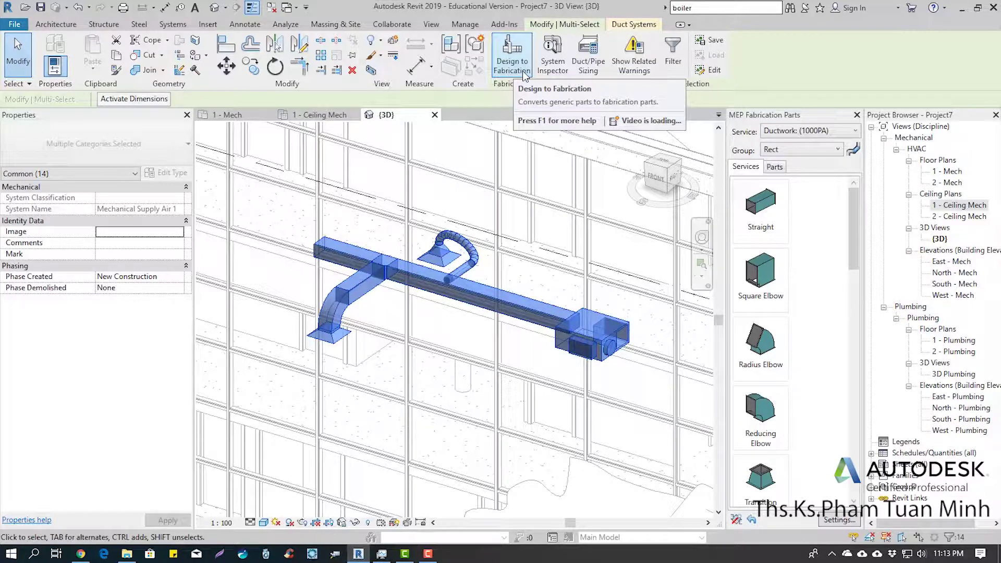
click(509, 66)
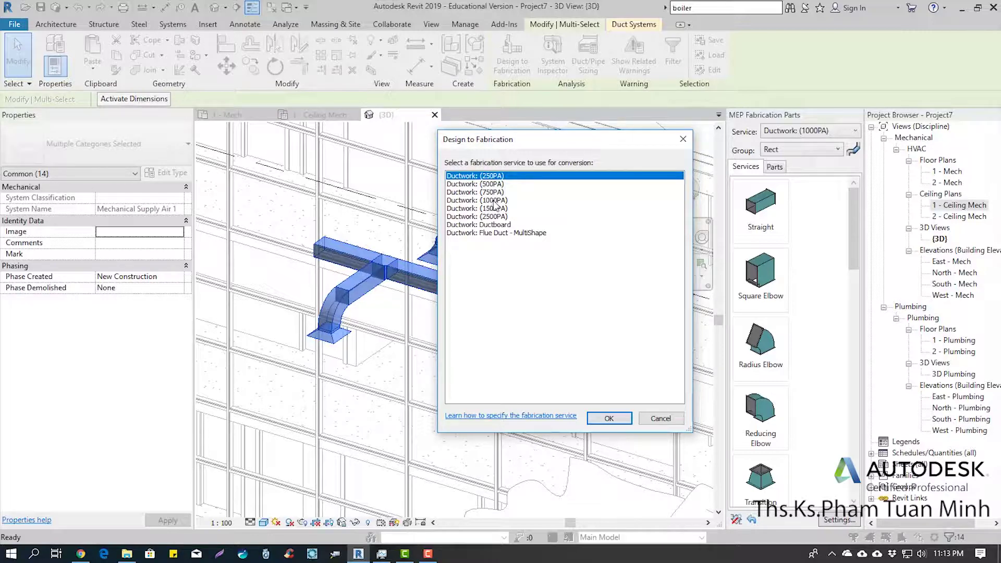
click(494, 201)
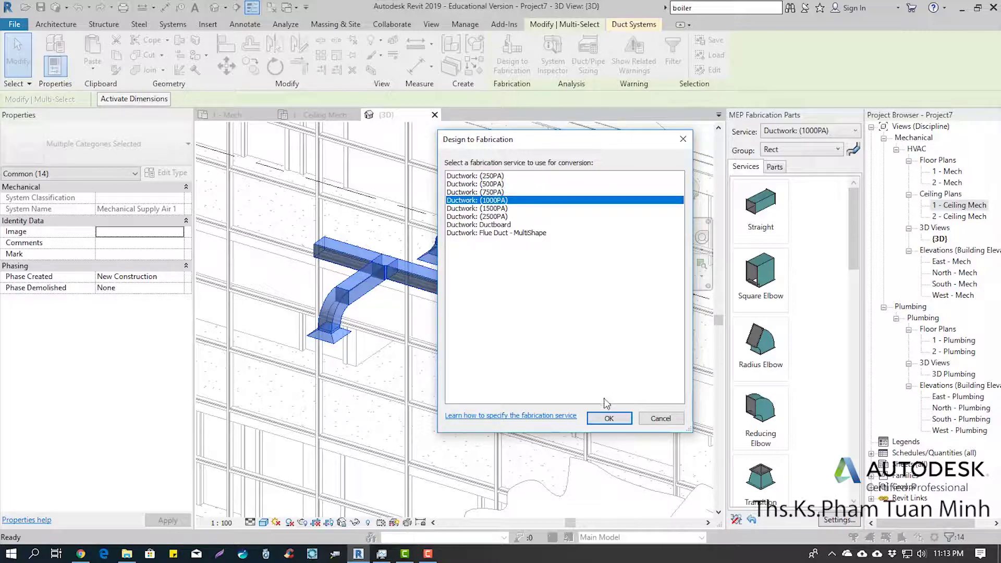
click(609, 418)
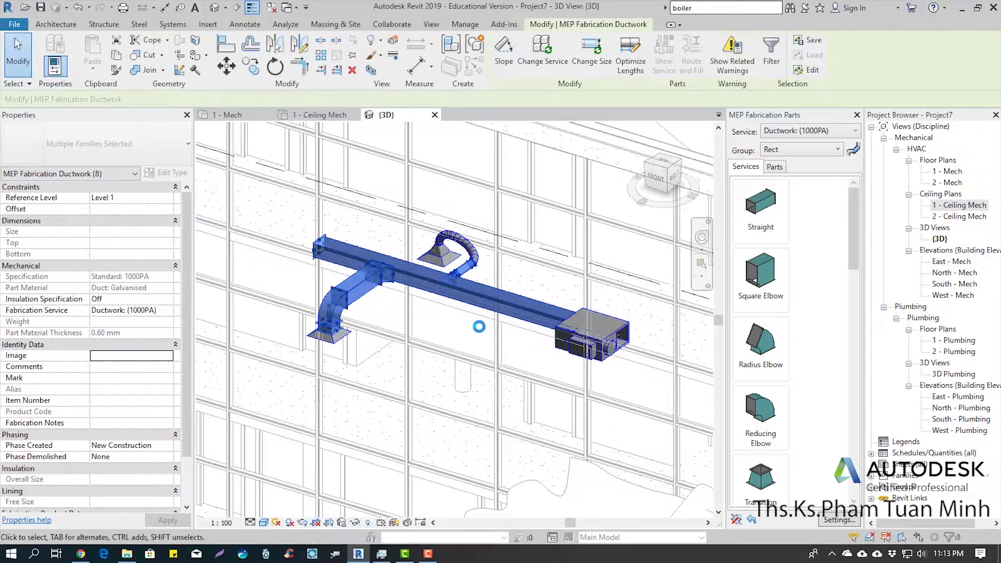
Step: Run Optimize Lengths on the fabrication straights, which raises a disconnect error
scroll(449, 297, up, 2)
scroll(427, 245, up, 2)
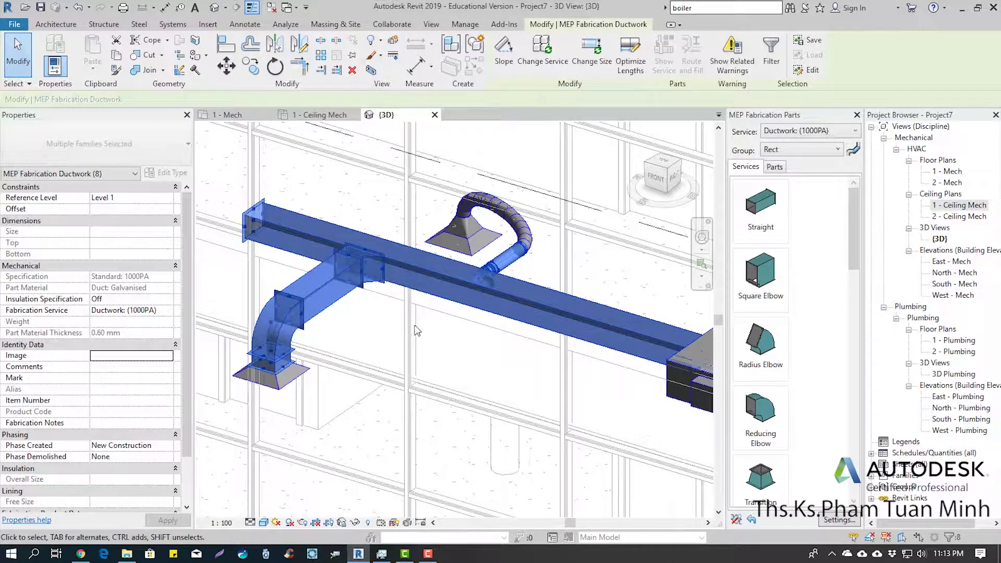
click(639, 72)
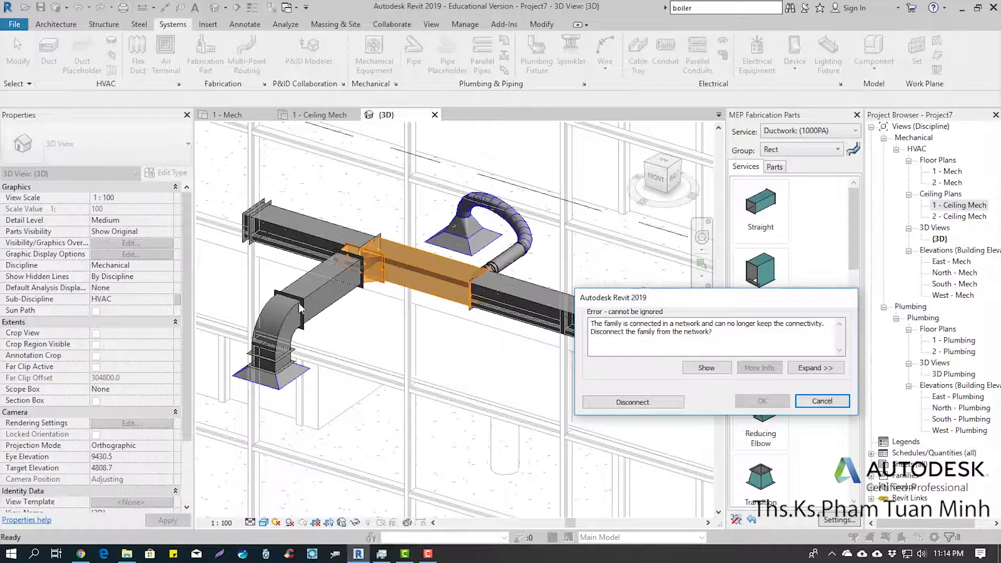
Step: Disconnect the conflicting duct and switch to the 1 - Ceiling Mech plan
click(636, 402)
click(305, 115)
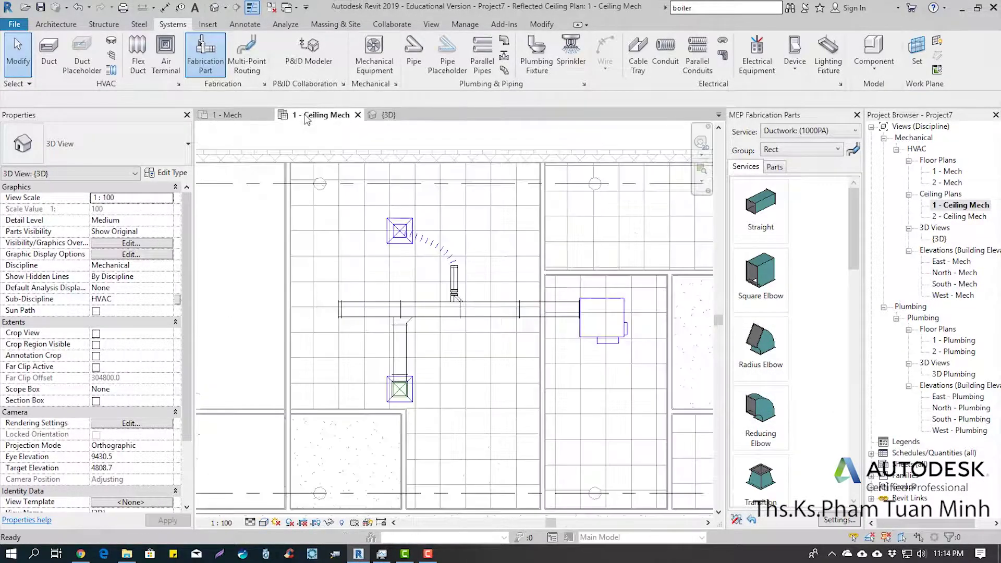
scroll(495, 272, up, 3)
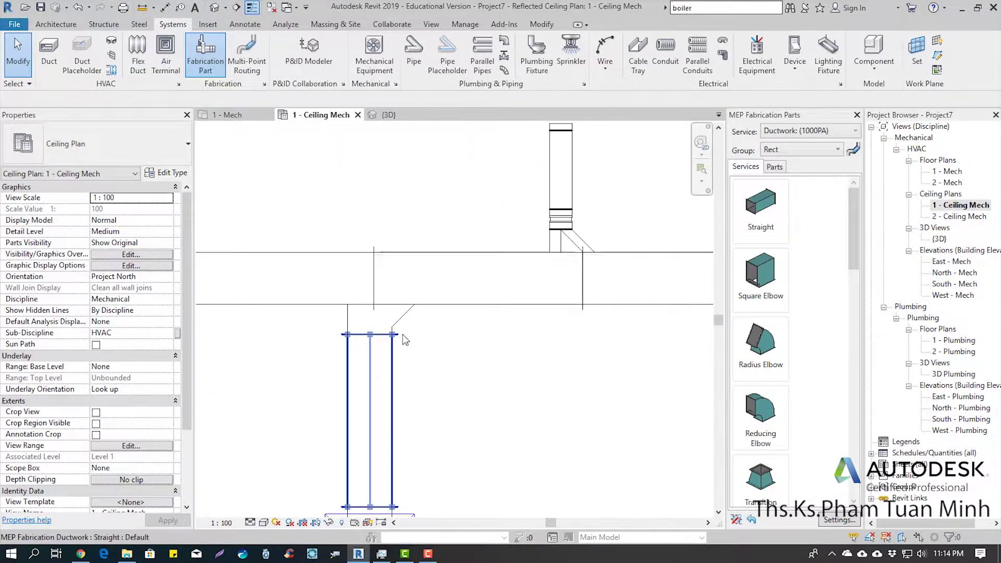
Step: Nudge the lower duct and its diffuser two steps left
middle_drag(350, 279, 347, 264)
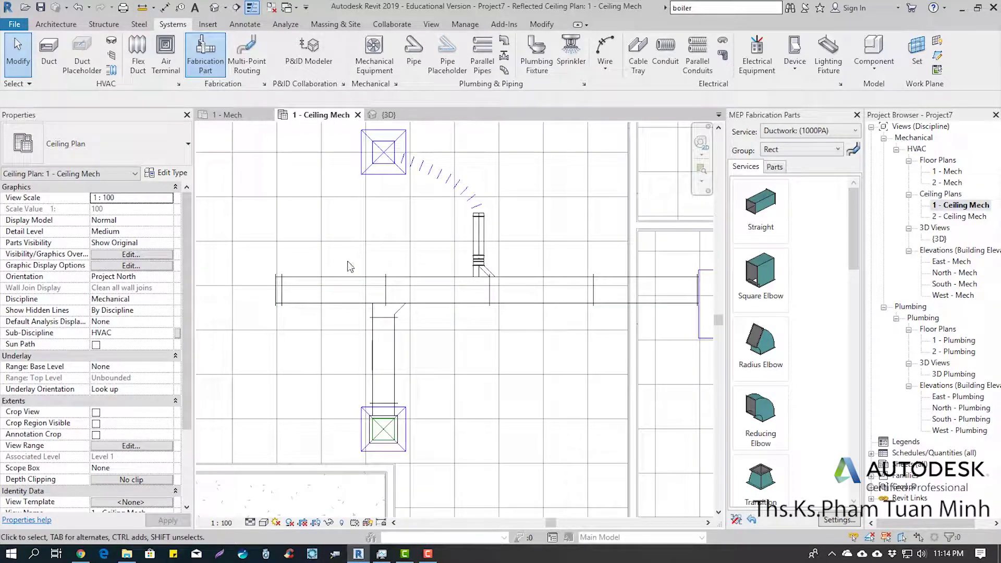
drag(348, 264, 440, 472)
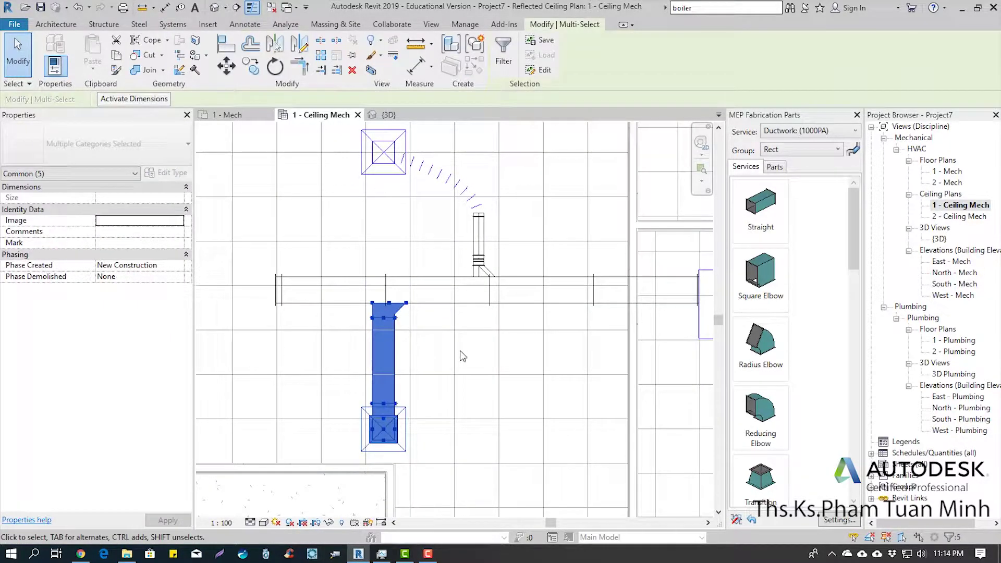
key(Left)
key(Left)
key(Left)
key(Left)
key(Left)
key(Left)
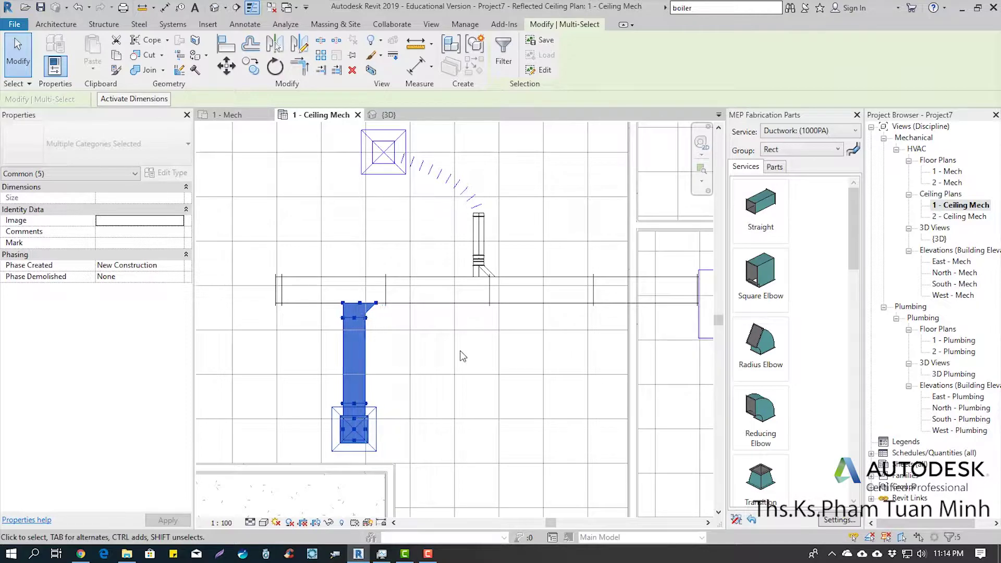
key(Left)
key(Left)
key(Escape)
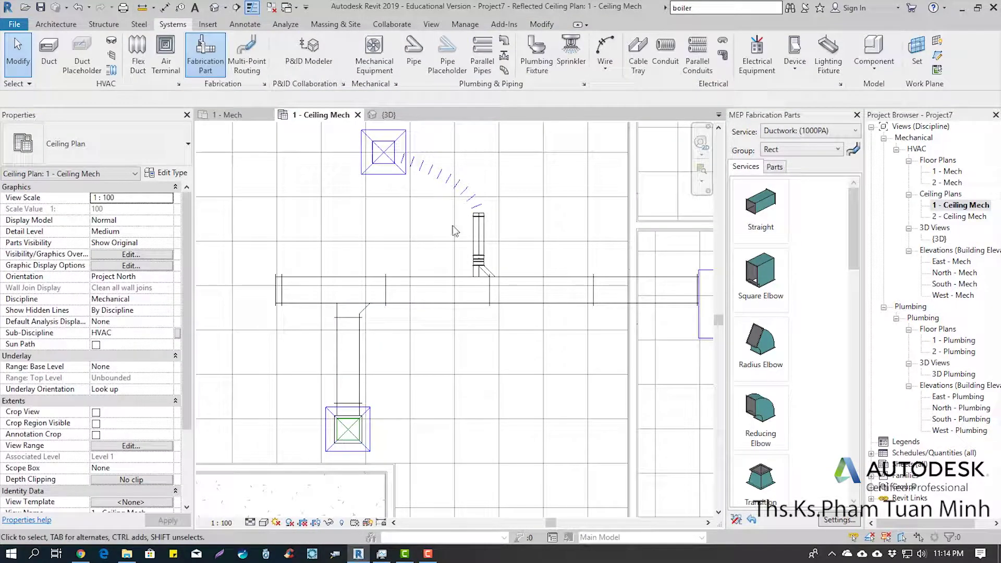
Step: Nudge the vertical duct, coupling and elbow two steps left
drag(440, 209, 503, 287)
key(Left)
key(Left)
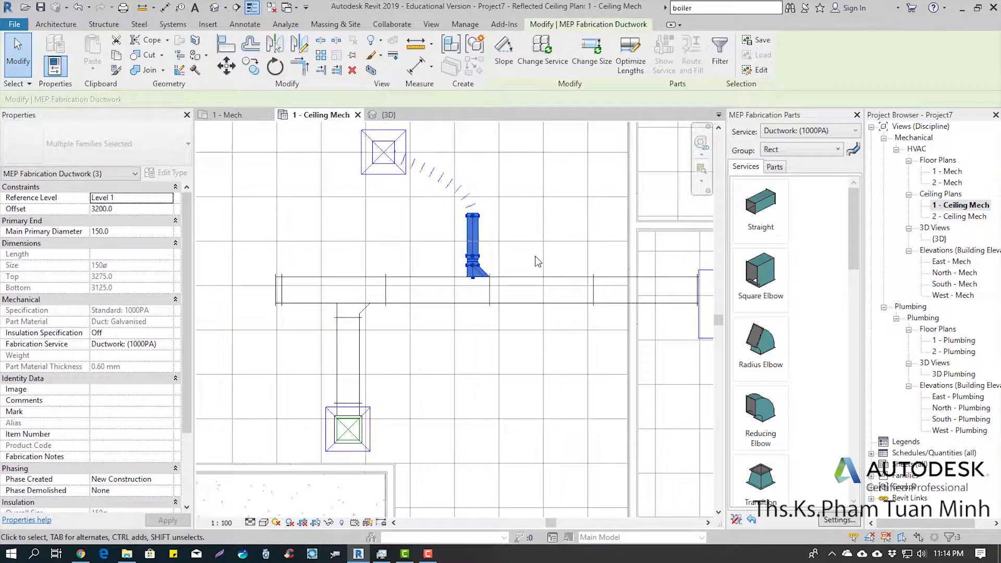
key(Left)
key(Left)
key(Left)
key(Escape)
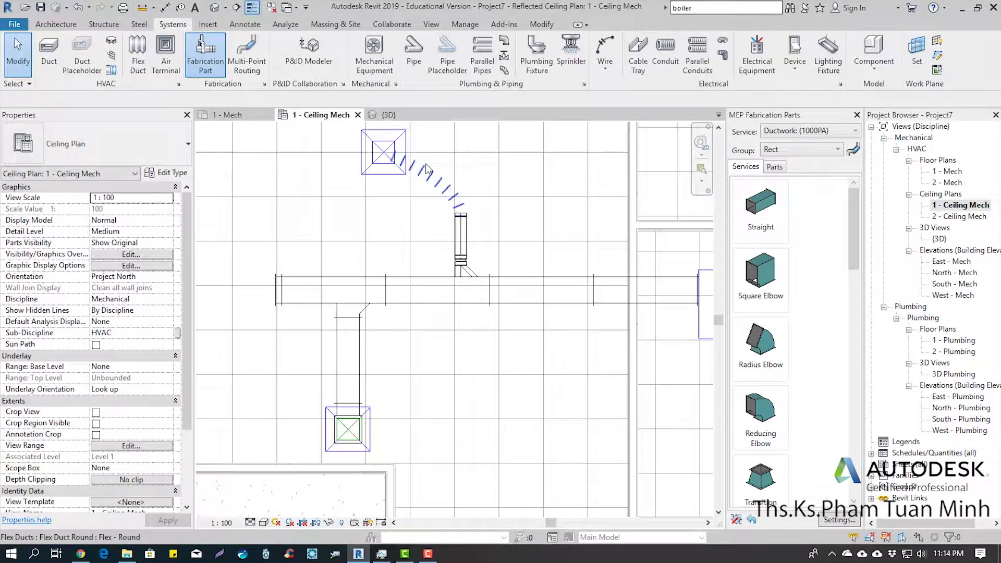
Step: Window-select all ducts, air terminals and the VAV unit
scroll(389, 255, down, 2)
scroll(388, 256, up, 1)
middle_drag(387, 254, 421, 299)
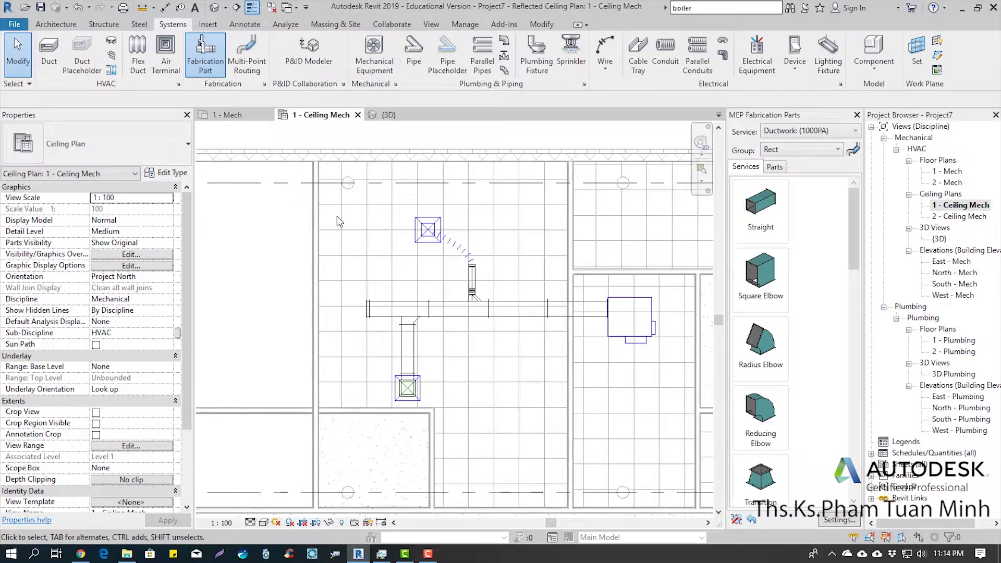
drag(290, 209, 673, 428)
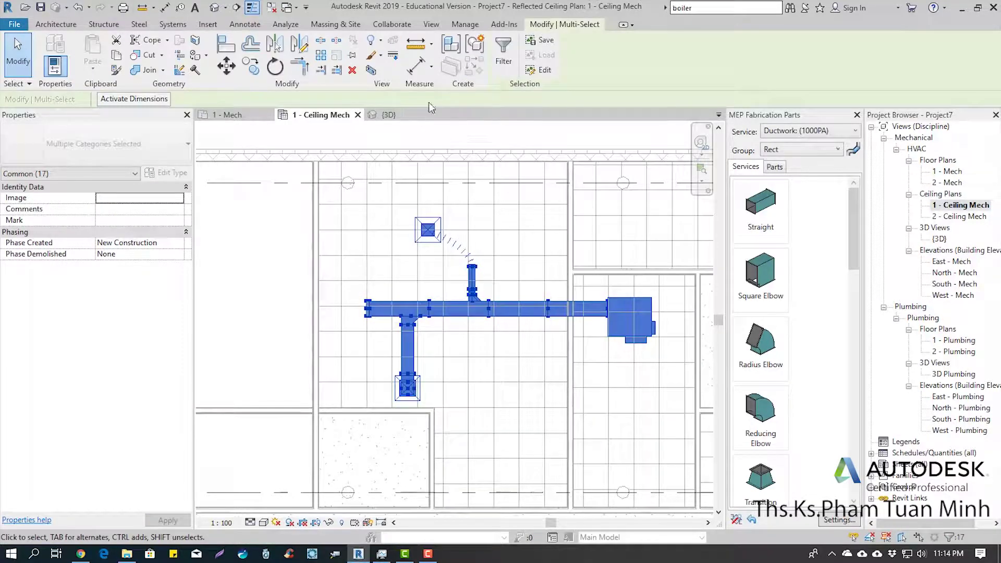
Step: Isolate the selected ductwork in a section-boxed {3D} view and orbit it
click(371, 71)
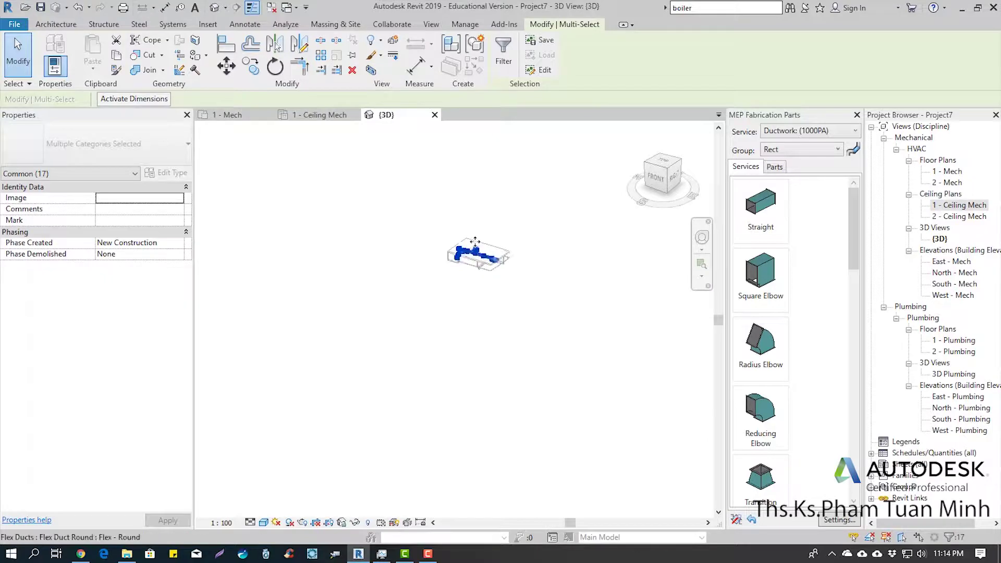
scroll(475, 242, up, 4)
scroll(475, 241, up, 2)
scroll(513, 190, down, 1)
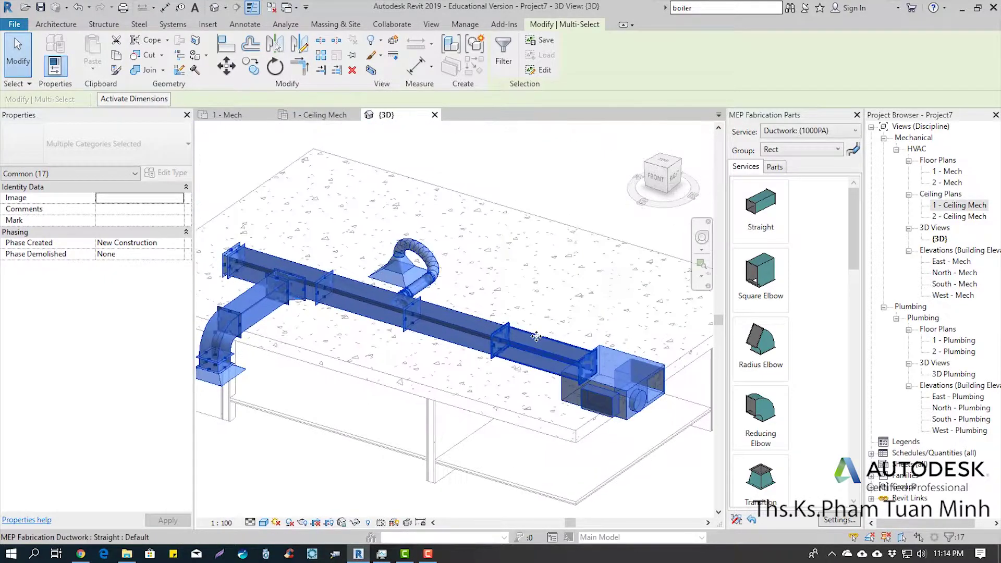
click(514, 190)
mouse_move(513, 191)
shift+middle_down()
mouse_move(503, 393)
mouse_move(463, 378)
mouse_move(455, 422)
shift+middle_up()
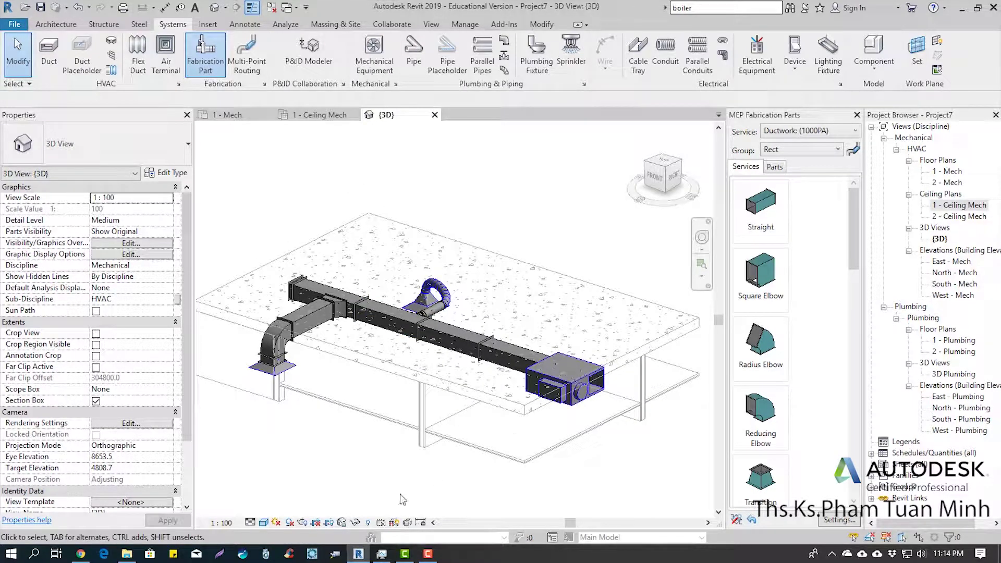
Step: Toggle Reveal Hidden Elements on and off to inspect the section box
click(370, 523)
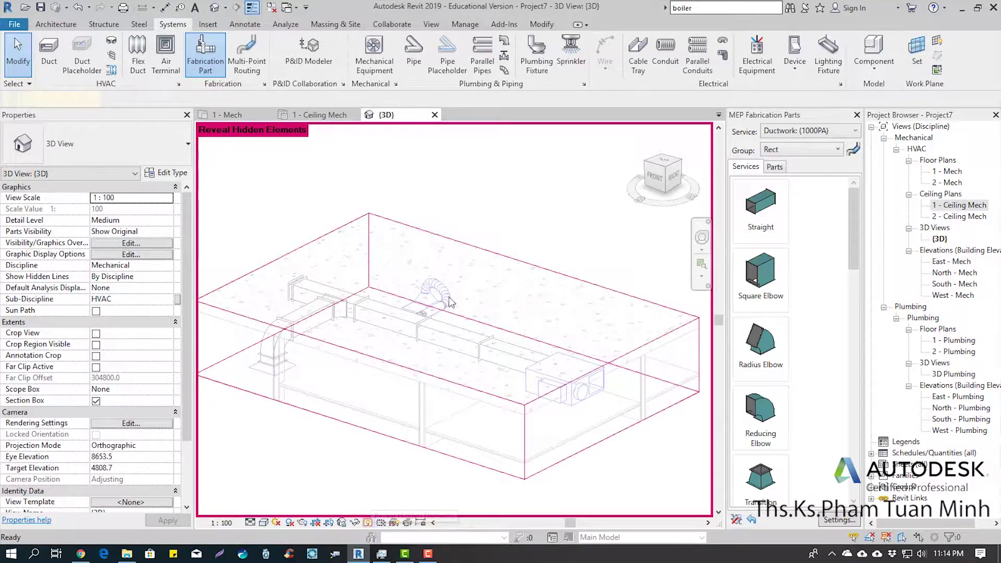
click(386, 219)
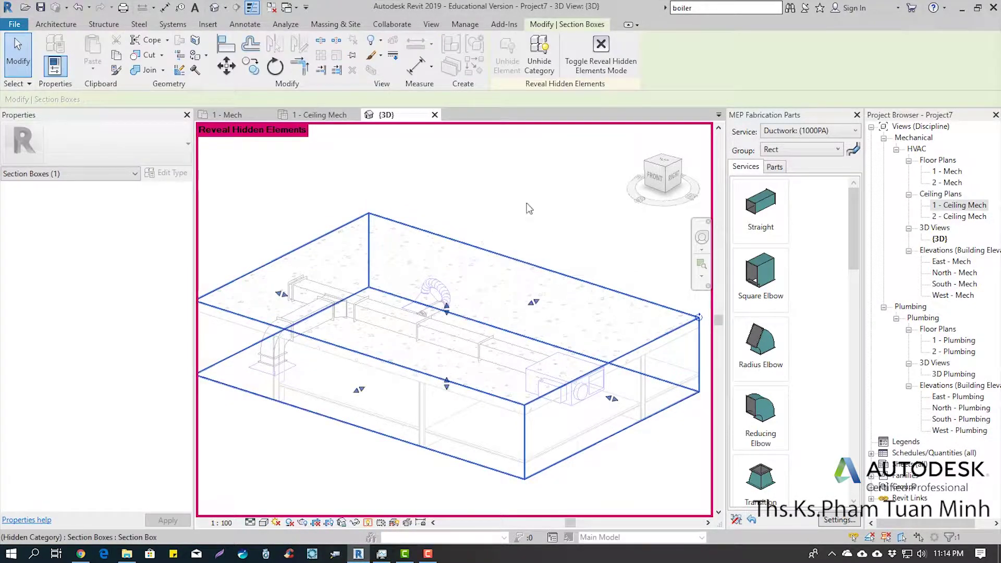
click(539, 55)
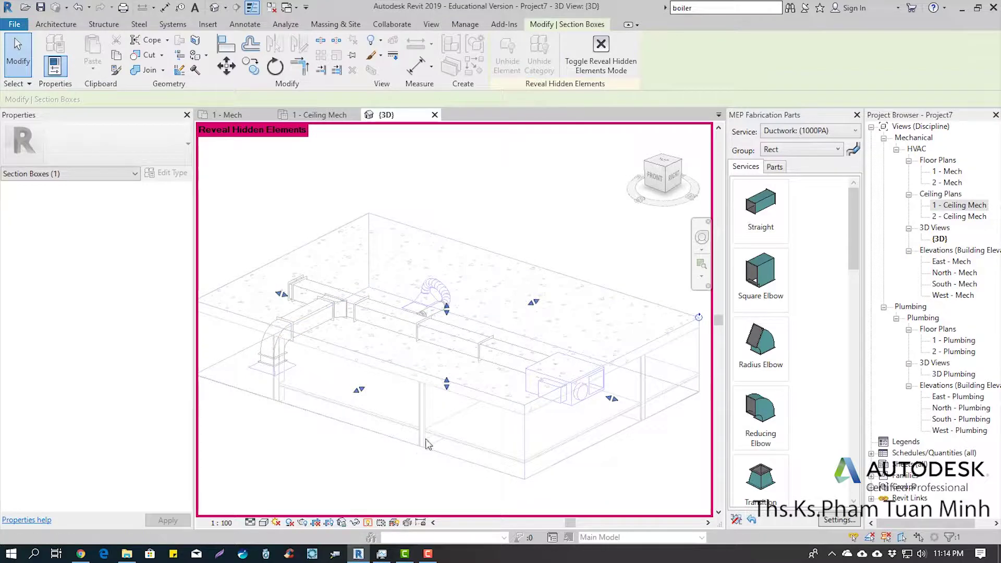
click(372, 519)
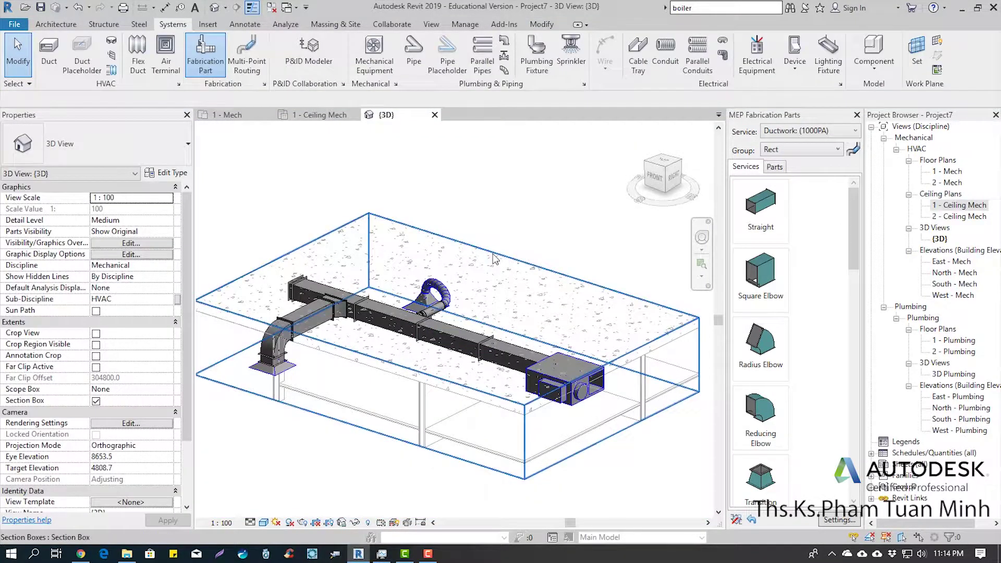
Step: Raise the section box top above the walls and orbit to a high angle
click(494, 259)
drag(447, 308, 446, 245)
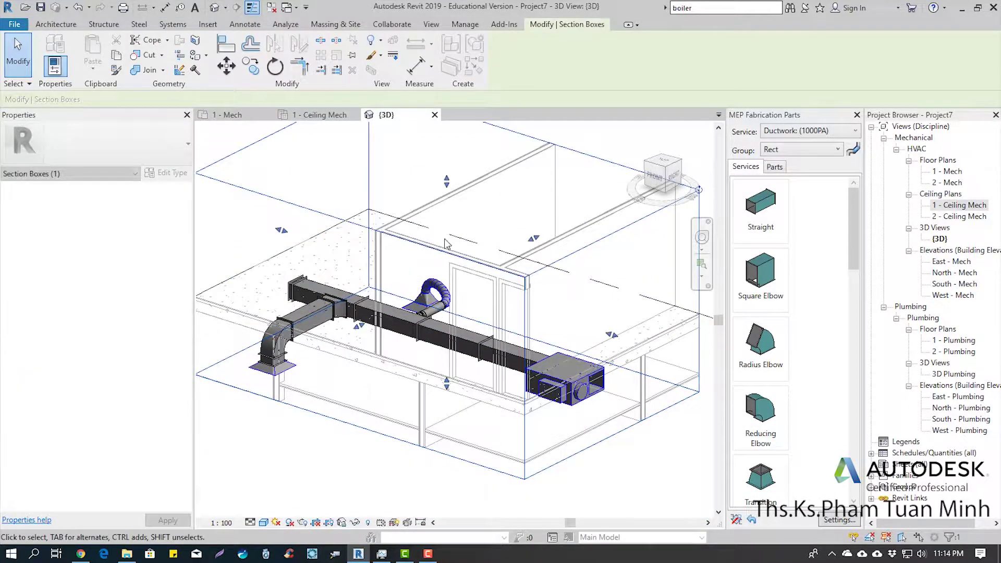
mouse_move(446, 242)
shift+middle_down()
mouse_move(449, 353)
mouse_move(419, 348)
shift+middle_up()
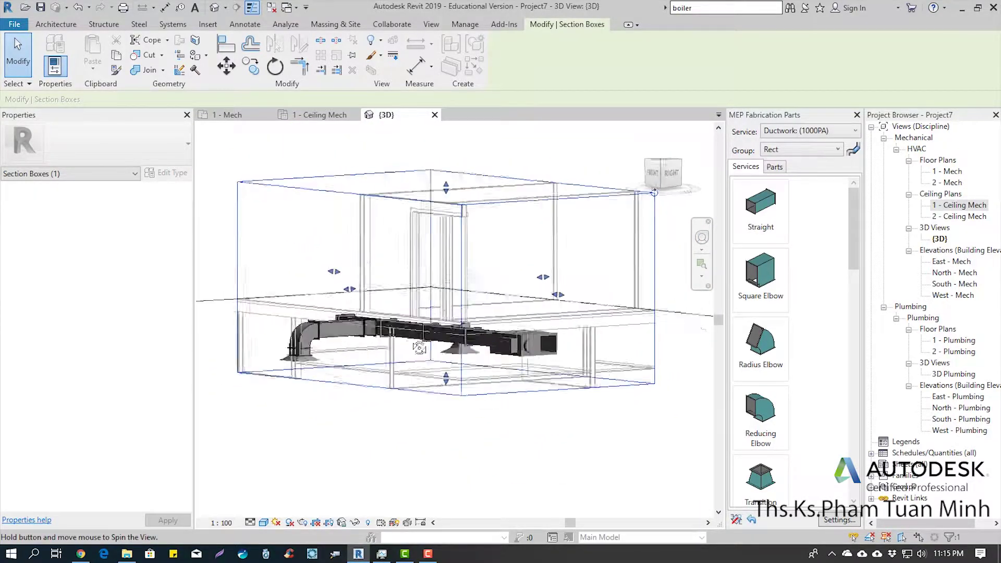
shift+middle_drag(419, 348, 537, 389)
scroll(574, 375, down, 3)
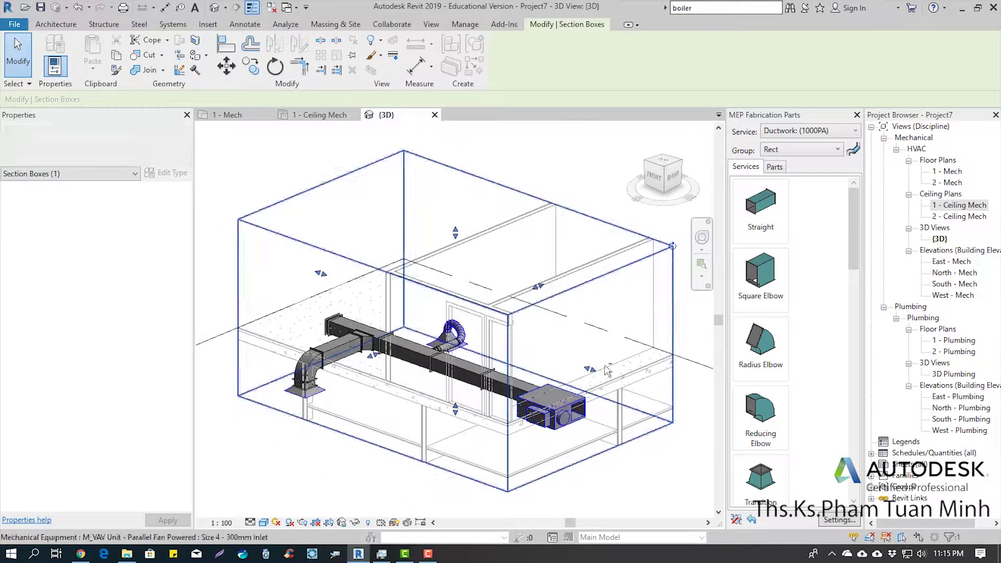
key(Escape)
click(798, 150)
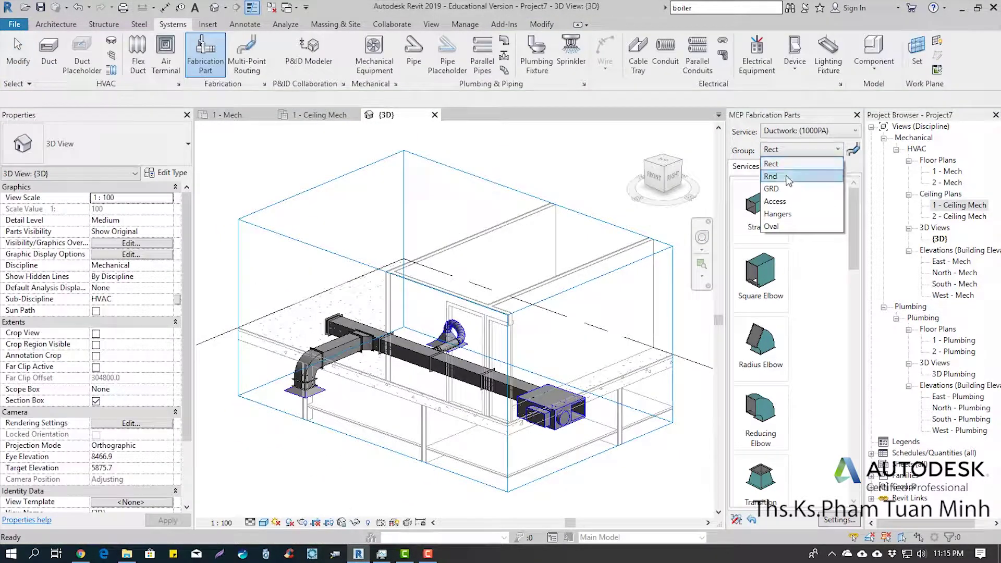
Step: Place Strut Hangers from the Hangers group along the straight fabrication duct runs
click(786, 214)
click(761, 282)
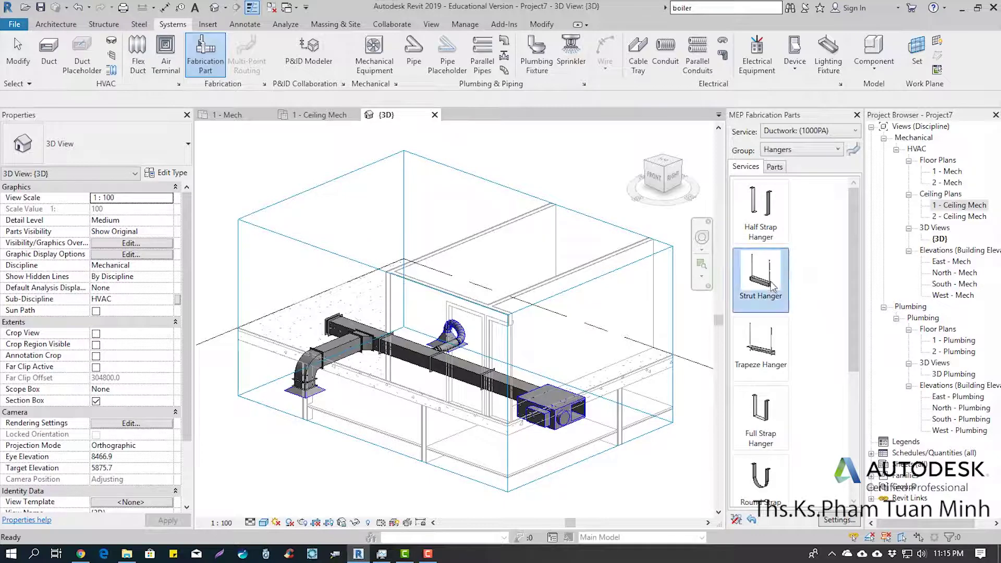
scroll(412, 350, up, 3)
scroll(410, 354, up, 1)
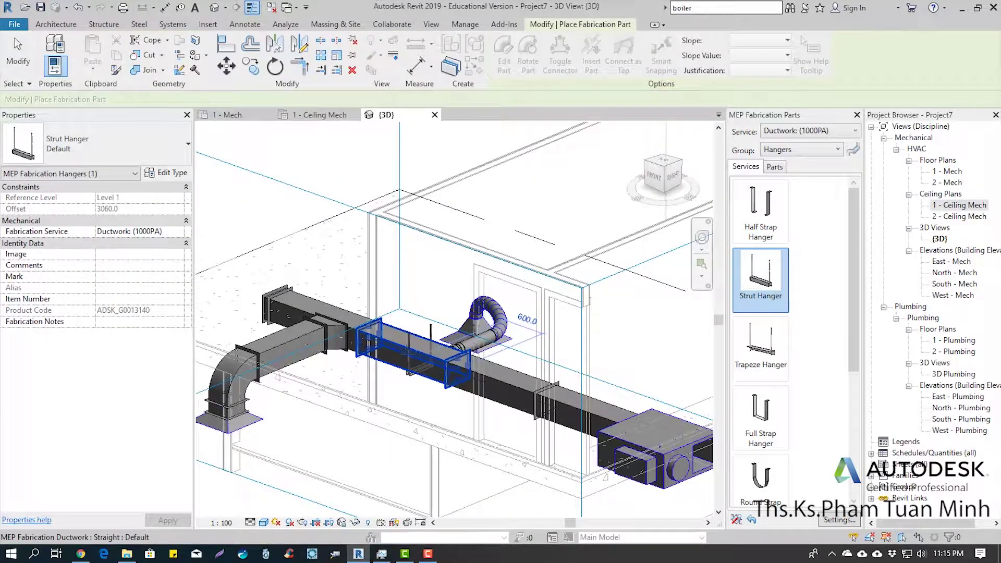
click(410, 355)
click(509, 377)
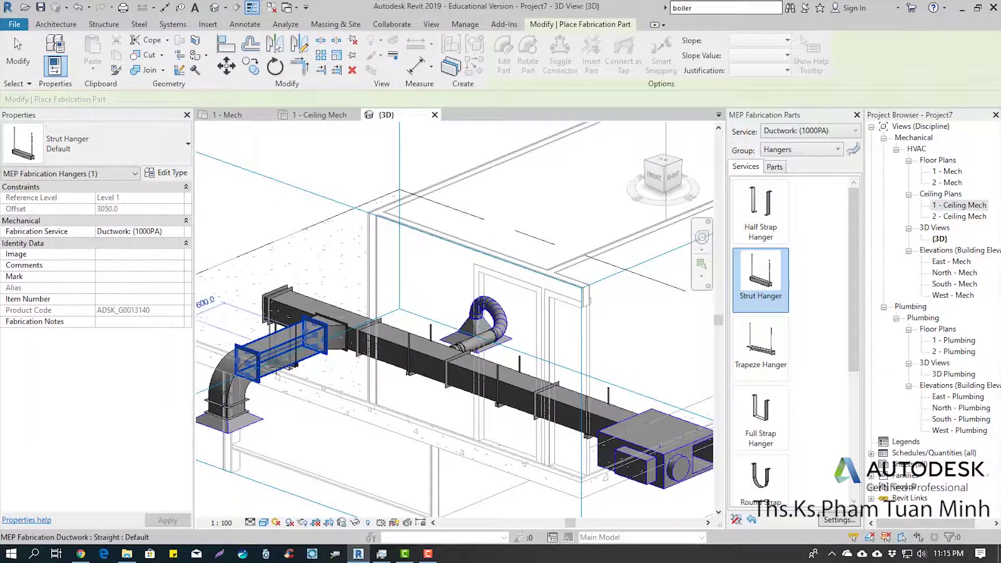
middle_drag(296, 346, 610, 475)
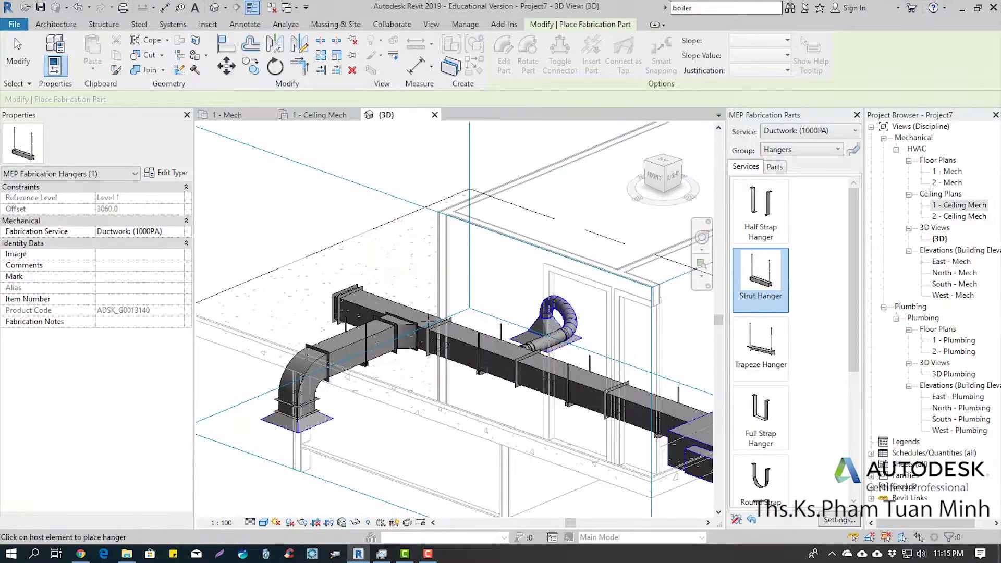
scroll(365, 315, up, 3)
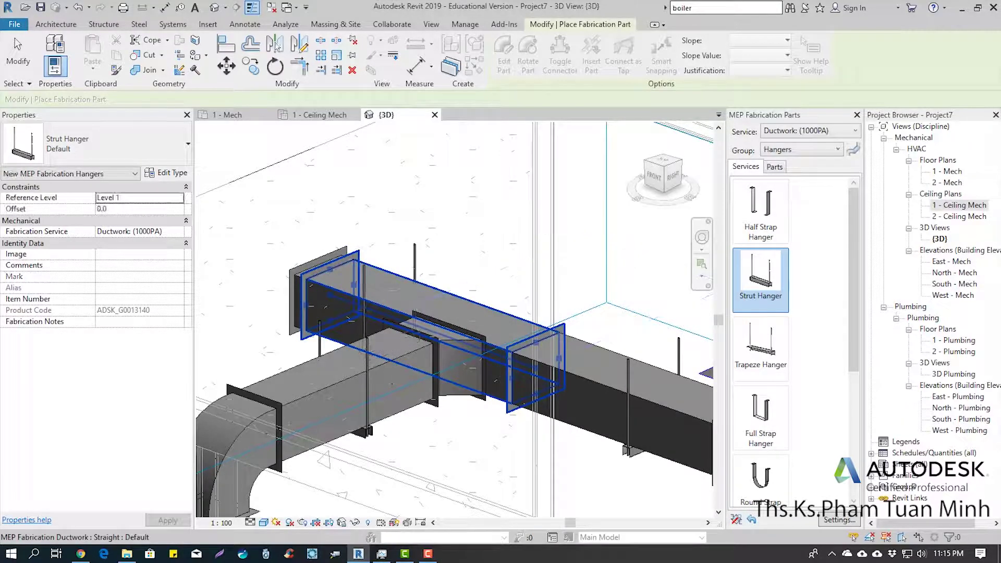
key(Escape)
key(Escape)
scroll(530, 415, down, 4)
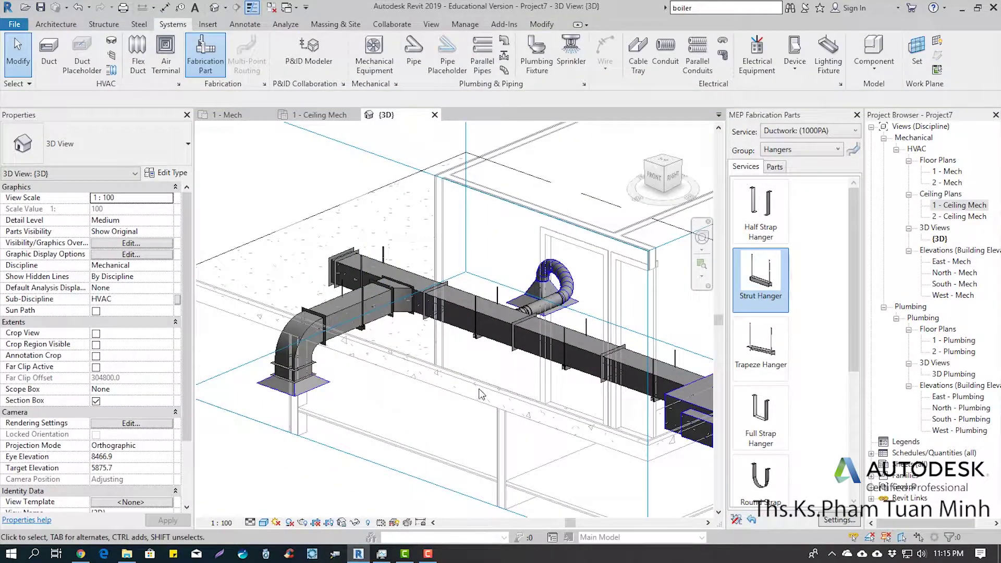
mouse_move(529, 416)
shift+middle_down()
mouse_move(583, 359)
mouse_move(498, 444)
shift+middle_up()
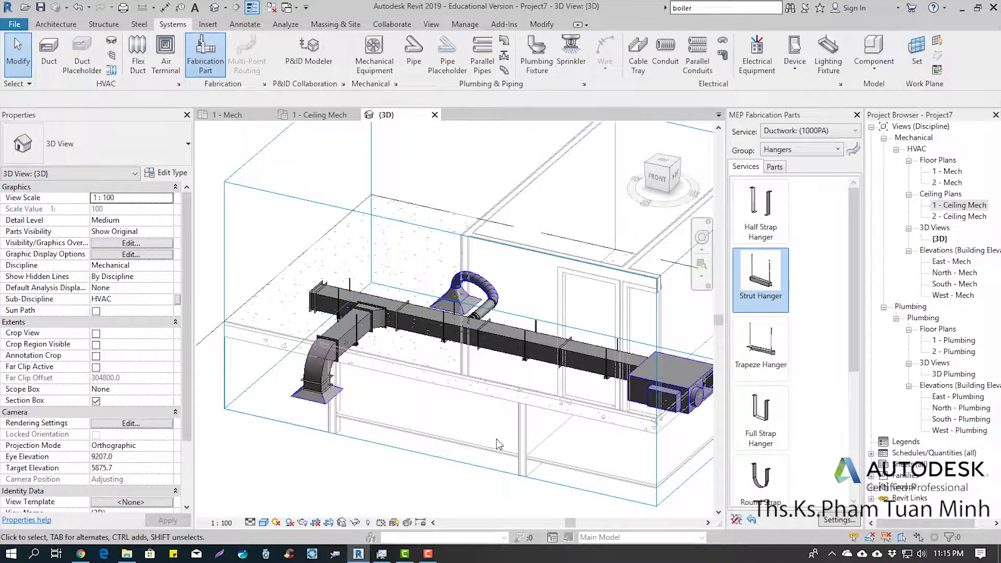
middle_drag(506, 386, 437, 361)
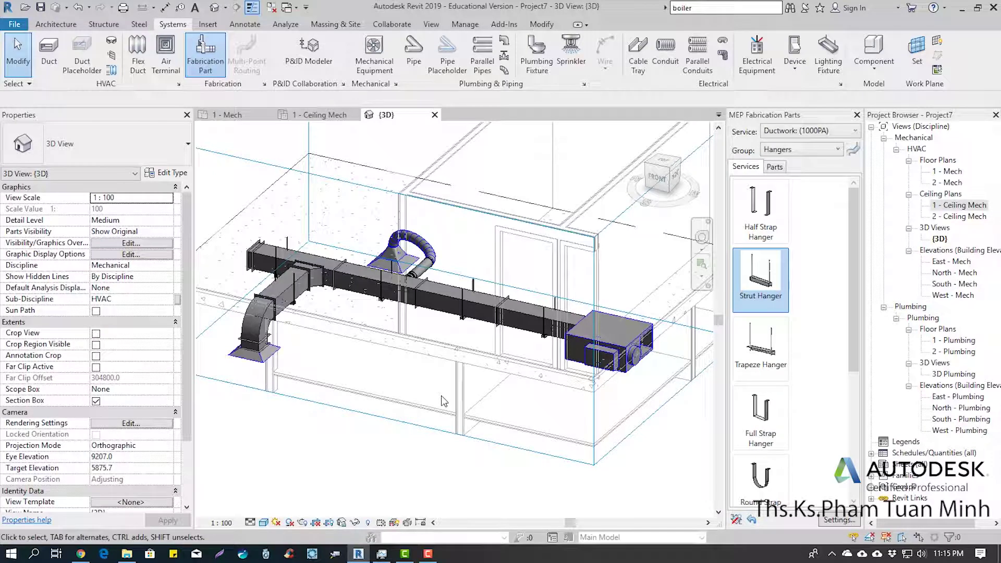
click(418, 440)
middle_drag(409, 434, 421, 457)
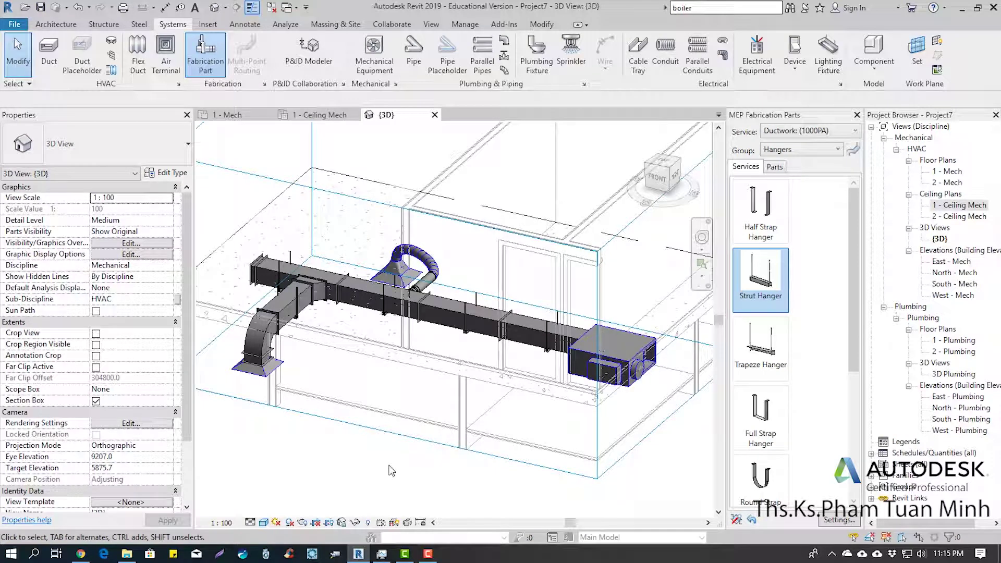
click(426, 555)
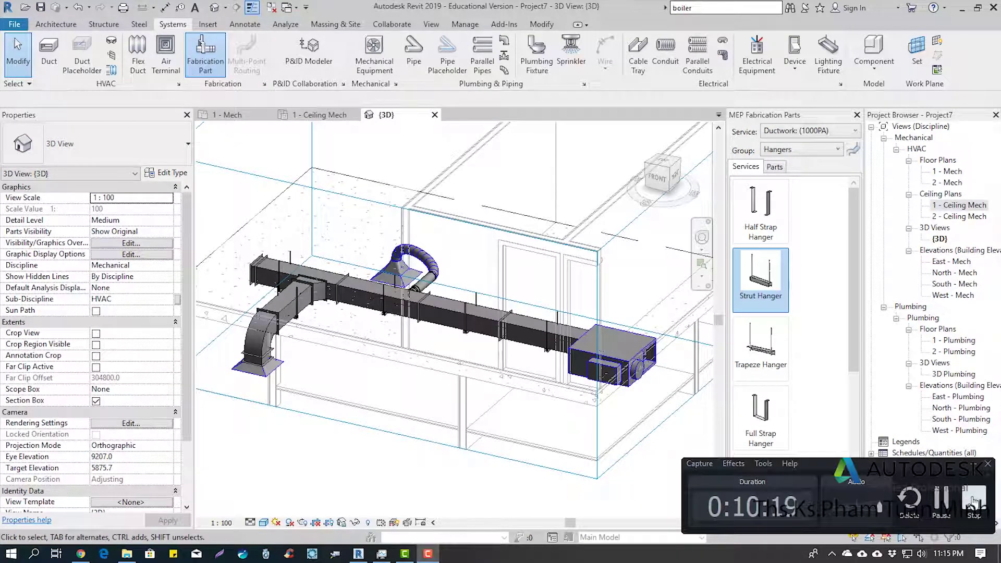